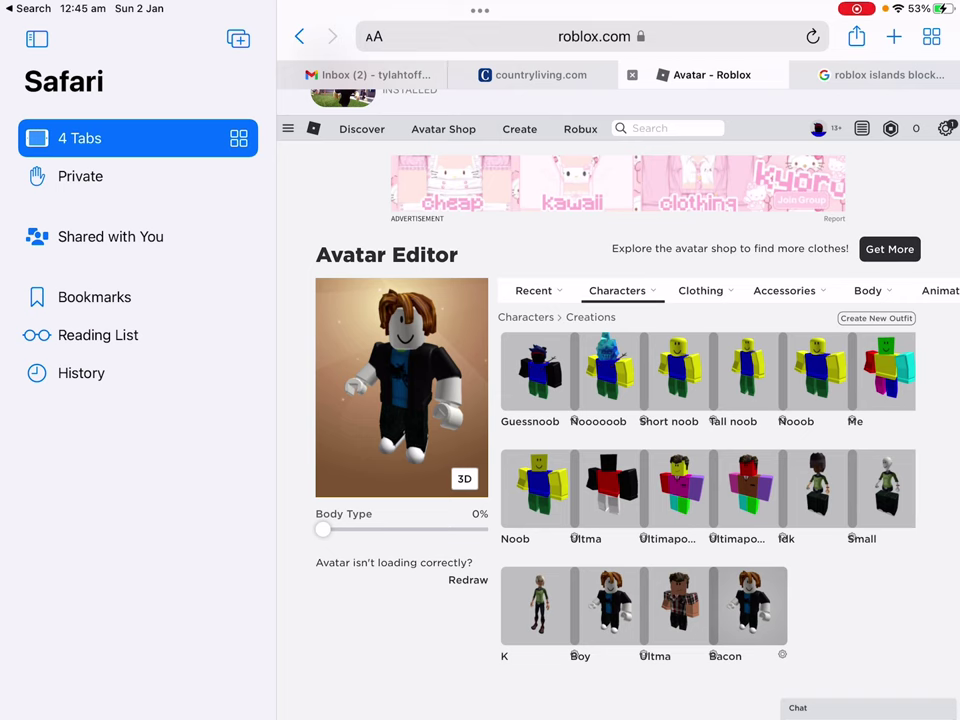
scroll(618, 400, up, 2)
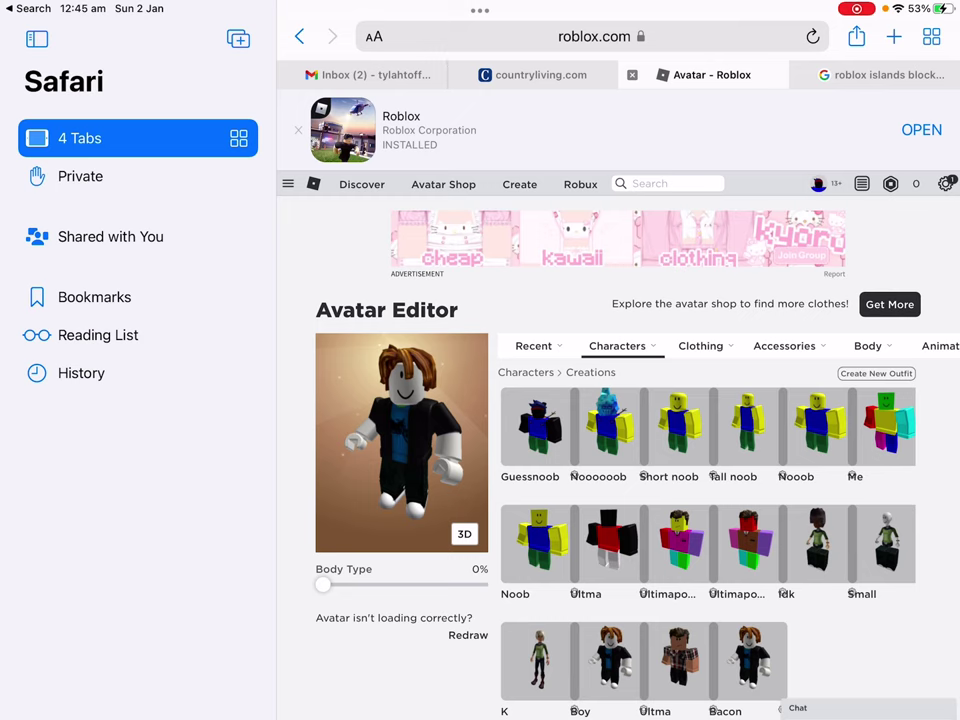
scroll(618, 400, up, 2)
Reload the Roblox avatar page as the desktop website from the aA menu
click(373, 36)
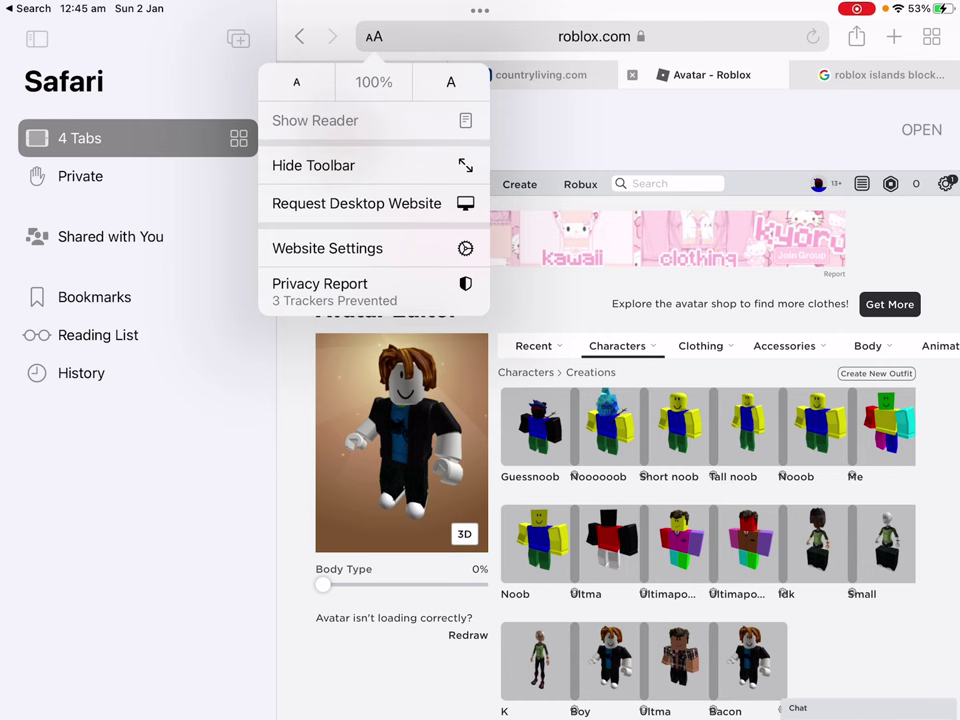
click(356, 203)
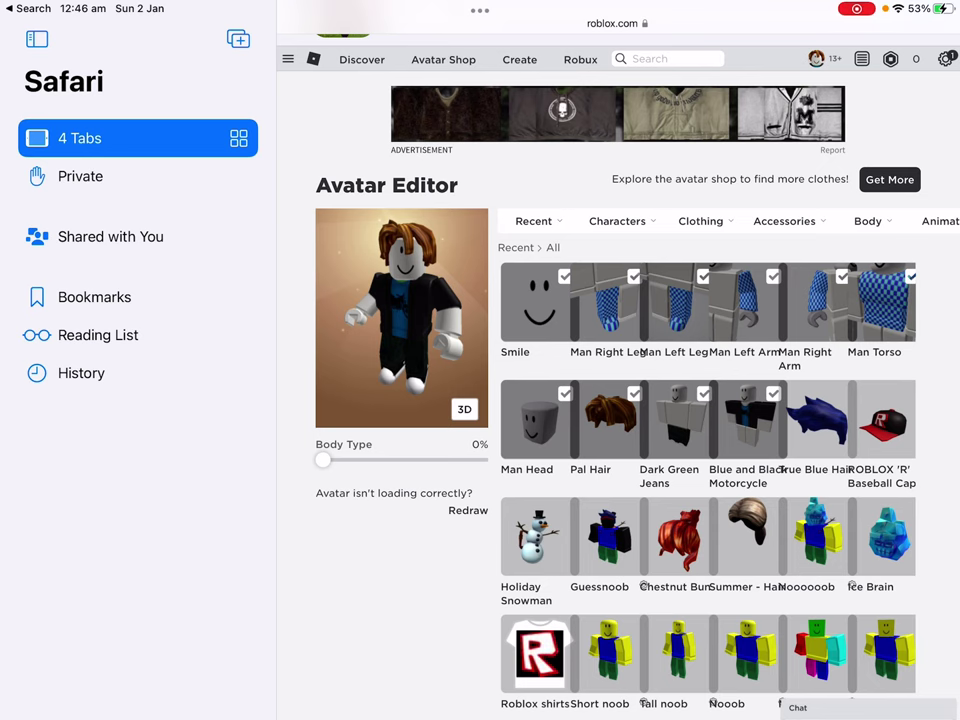
scroll(620, 400, up, 1)
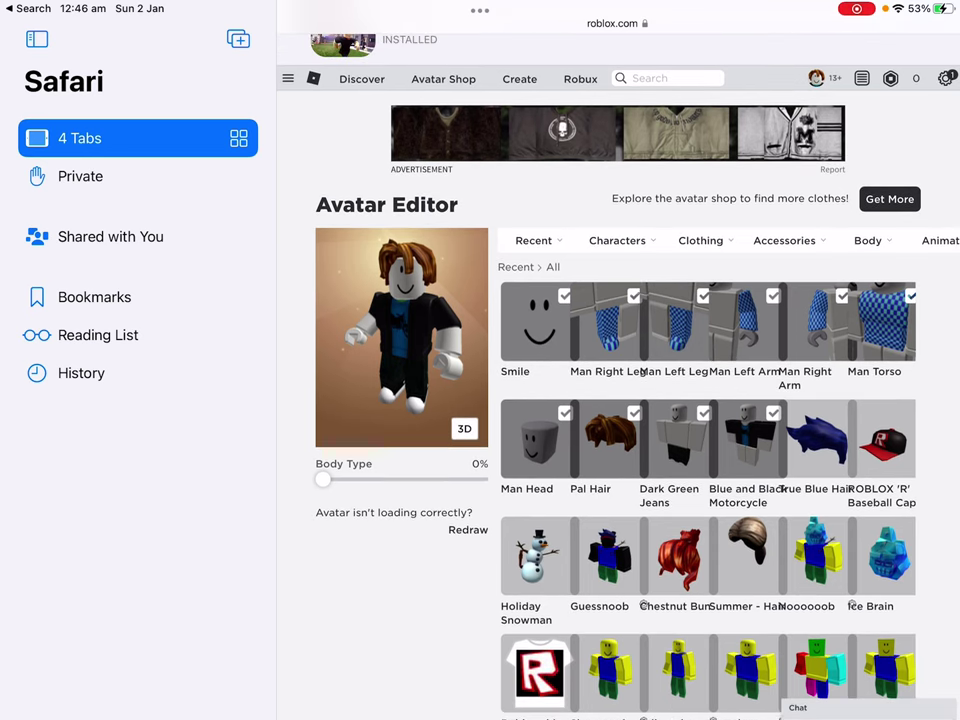
scroll(620, 400, right, 1)
scroll(620, 400, up, 1)
Open the advanced skin tone settings and make the head black
click(828, 240)
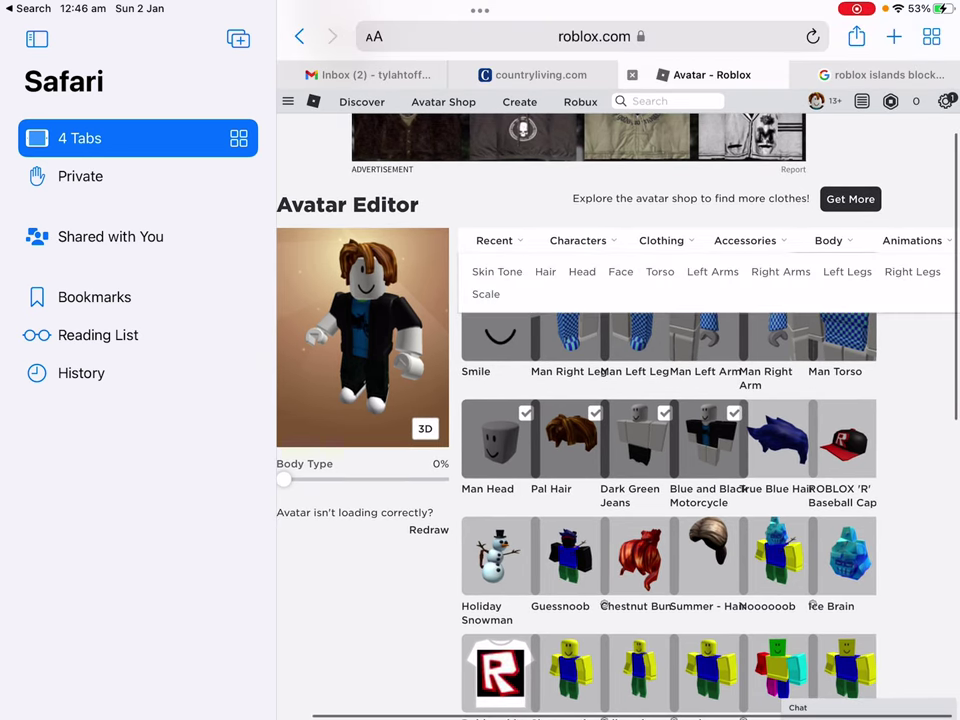
click(497, 271)
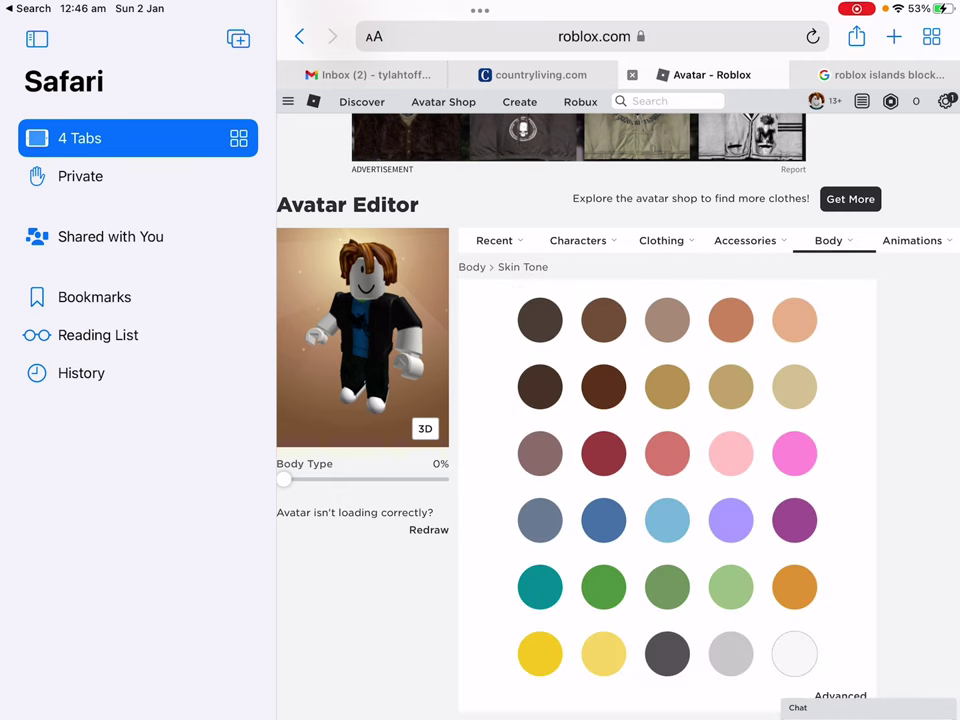
scroll(620, 450, down, 3)
click(840, 563)
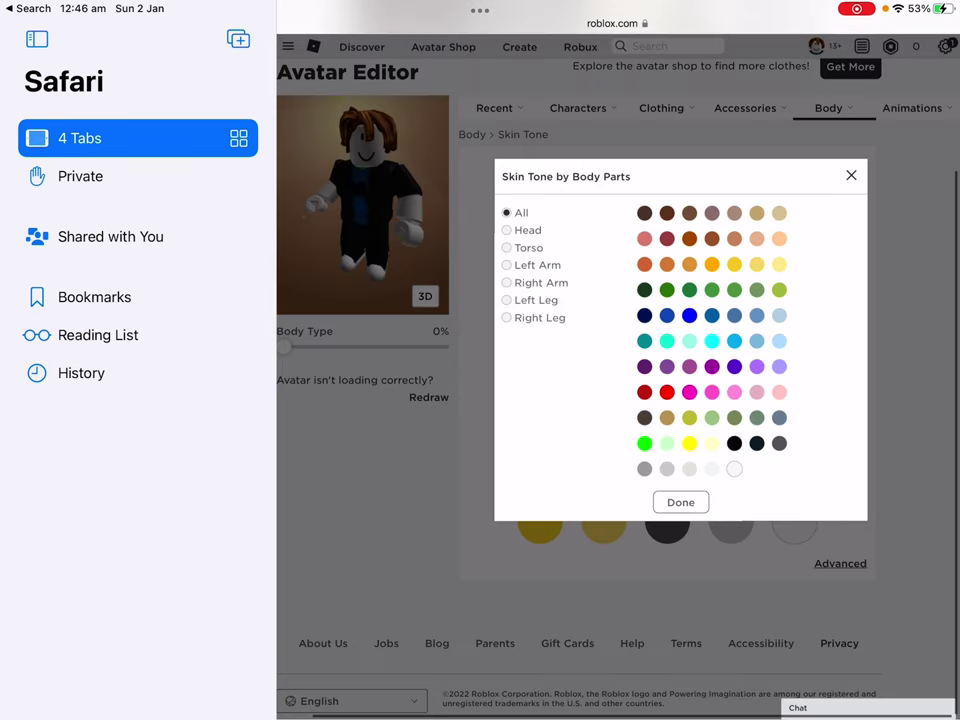
click(506, 230)
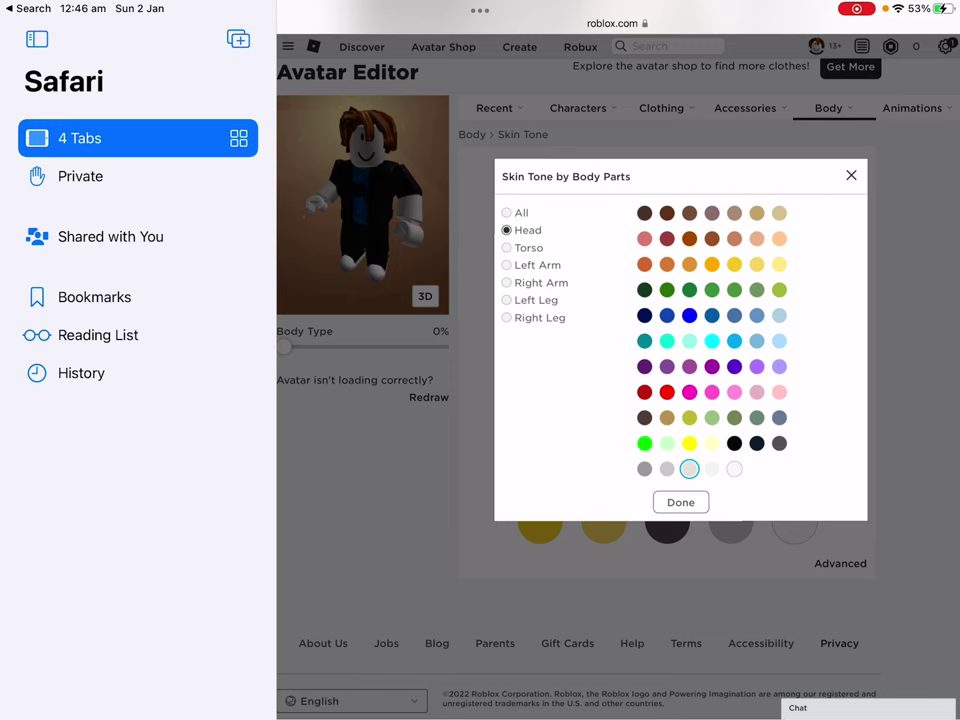
click(734, 443)
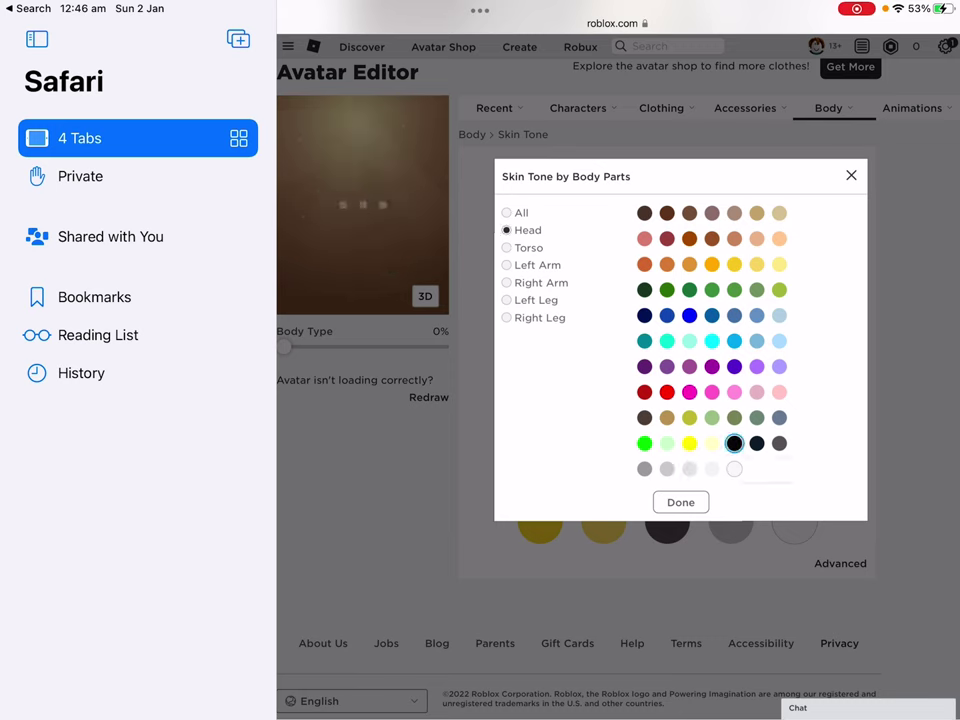
Make the torso black, check the right leg's tone, and close the dialog
click(506, 247)
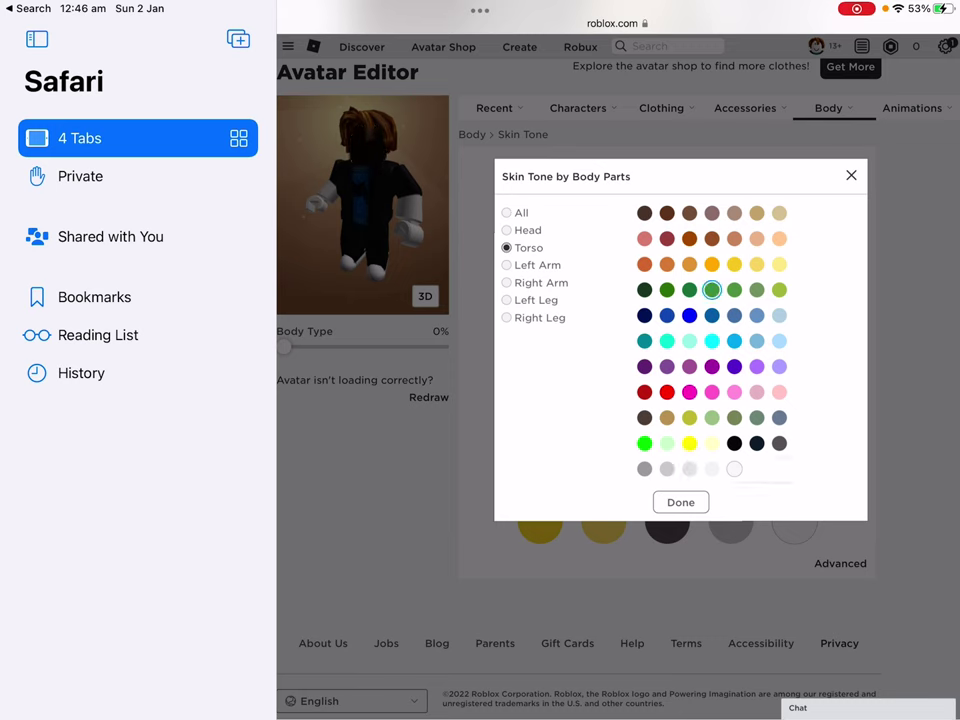
click(734, 443)
click(680, 502)
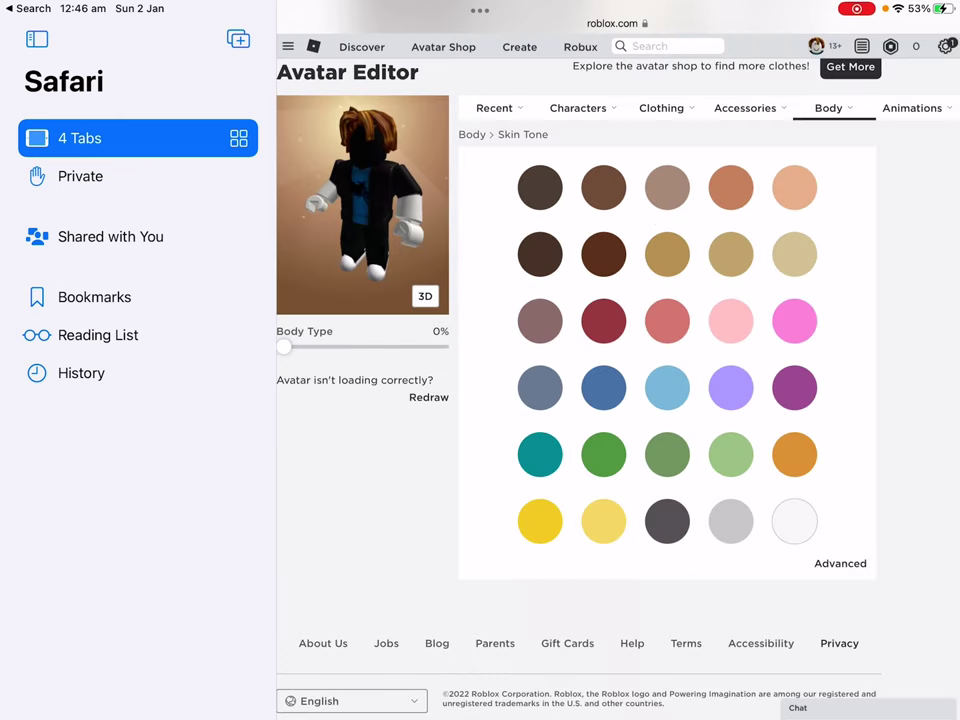
click(840, 563)
click(506, 317)
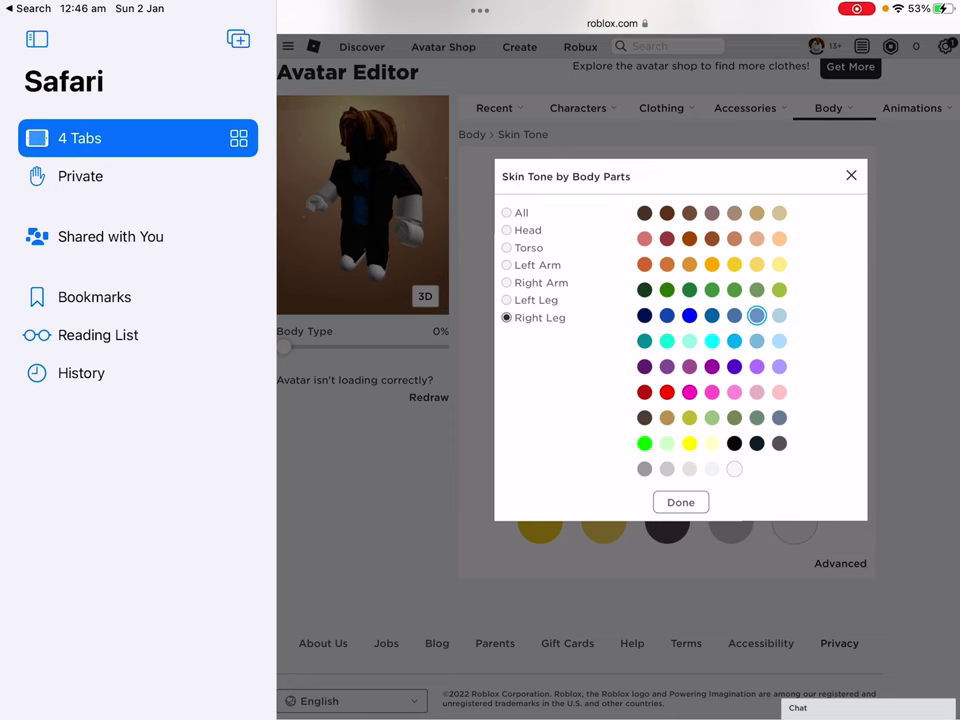
click(680, 502)
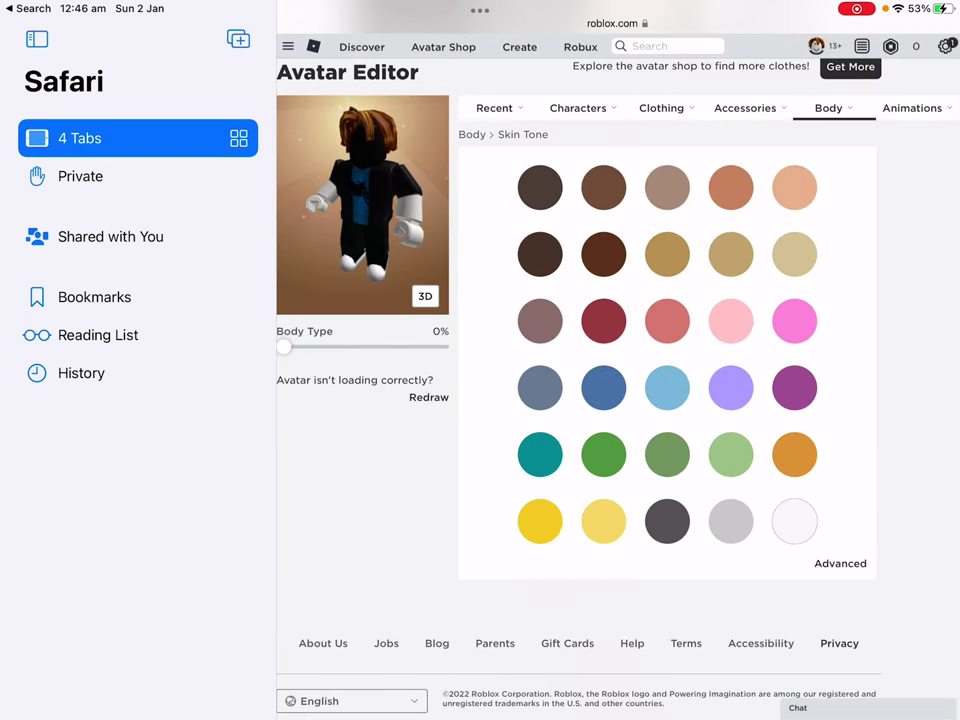
Try on Oakly Pants and Lin Pants, then equip black John Pants
click(661, 107)
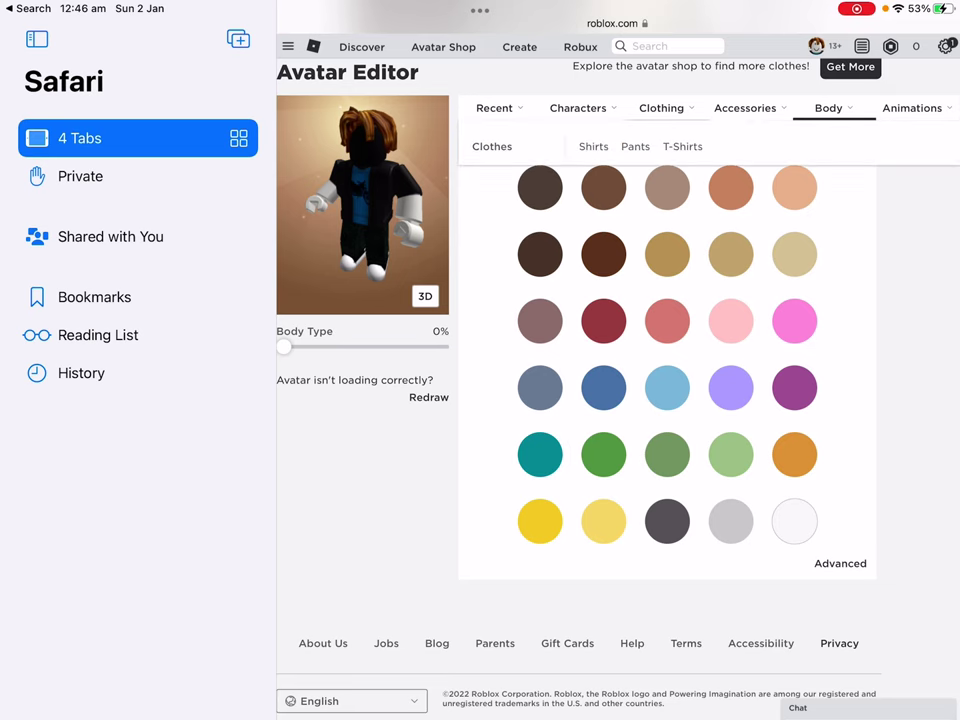
click(635, 146)
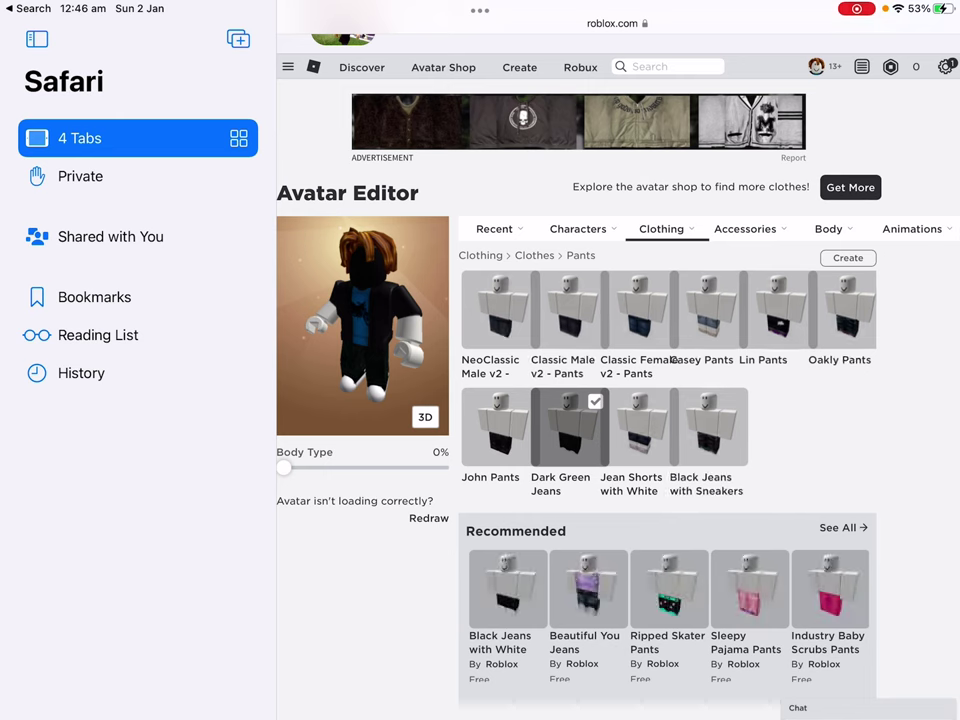
click(846, 310)
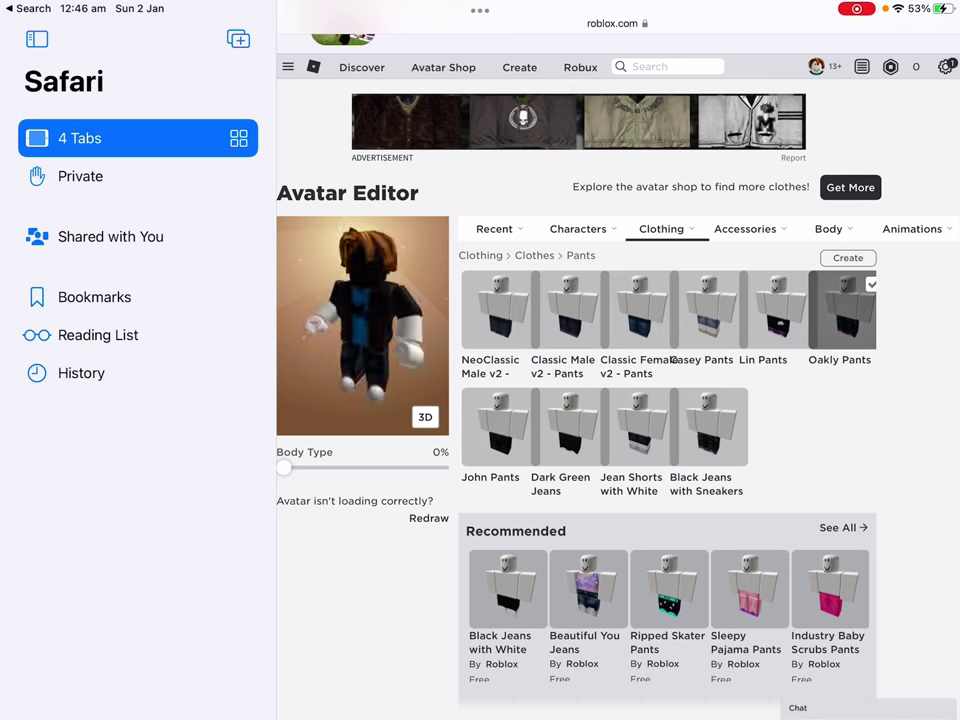
click(778, 310)
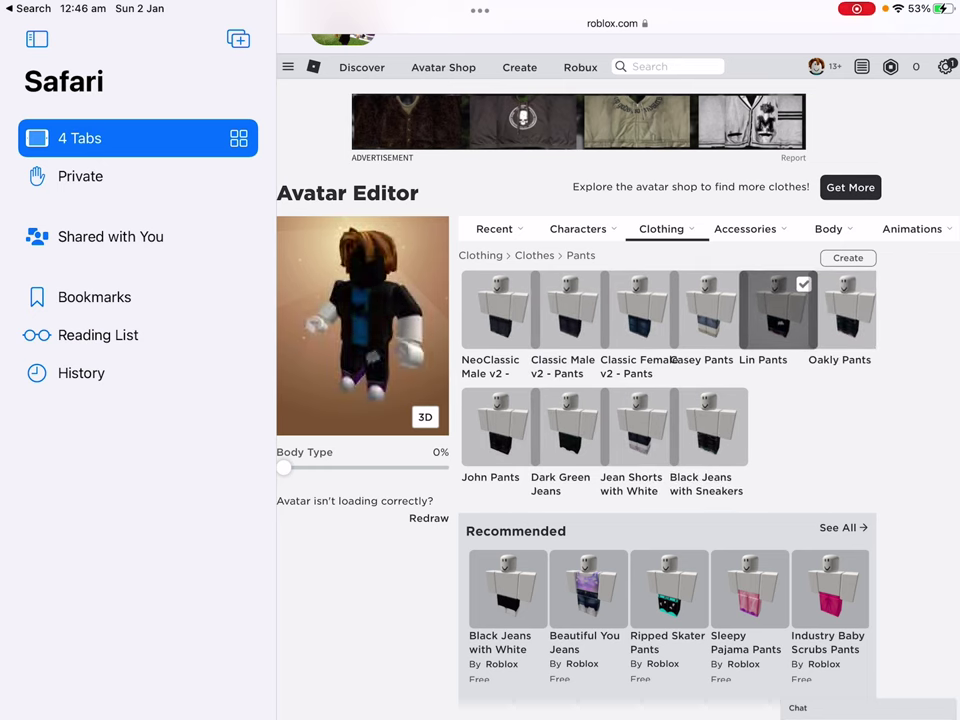
click(500, 427)
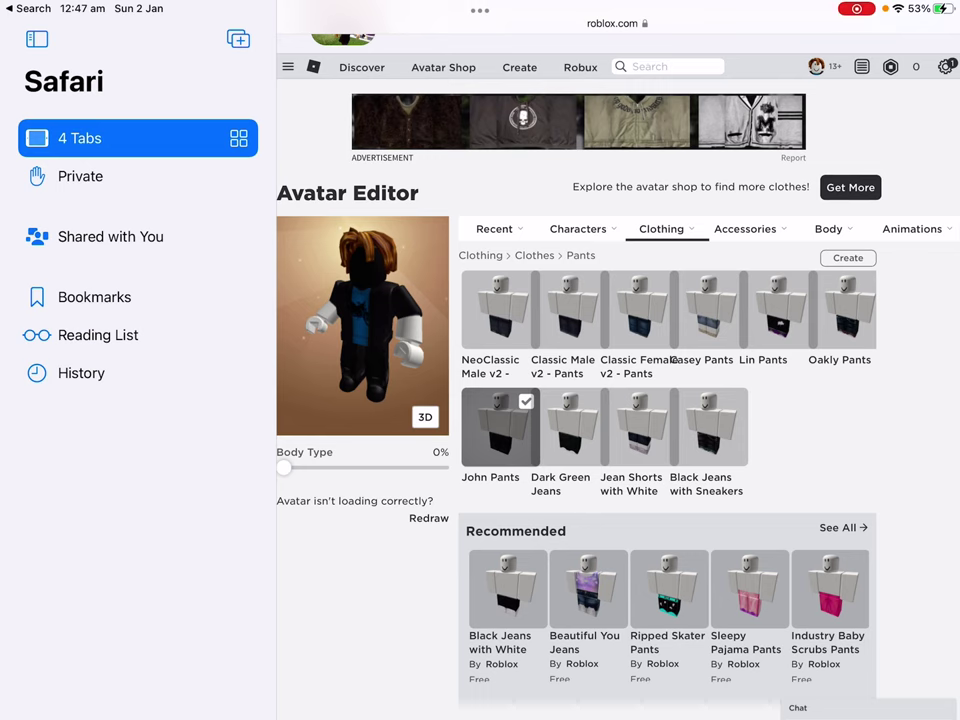
click(661, 228)
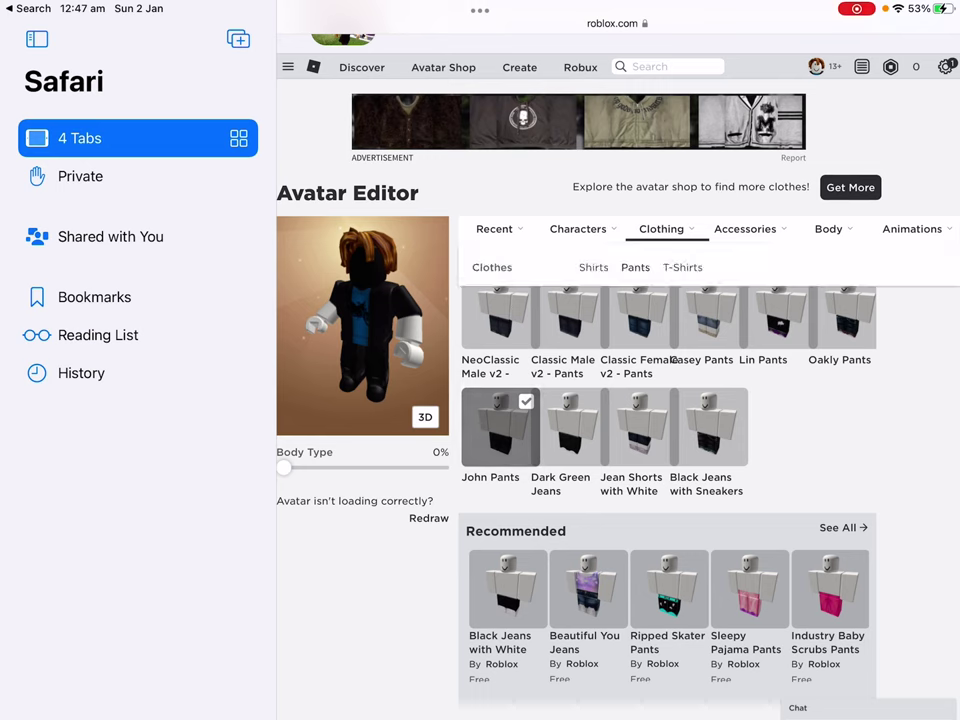
Browse Shirts, then equip the red-and-black Roblox shirts item from T-Shirts
click(593, 267)
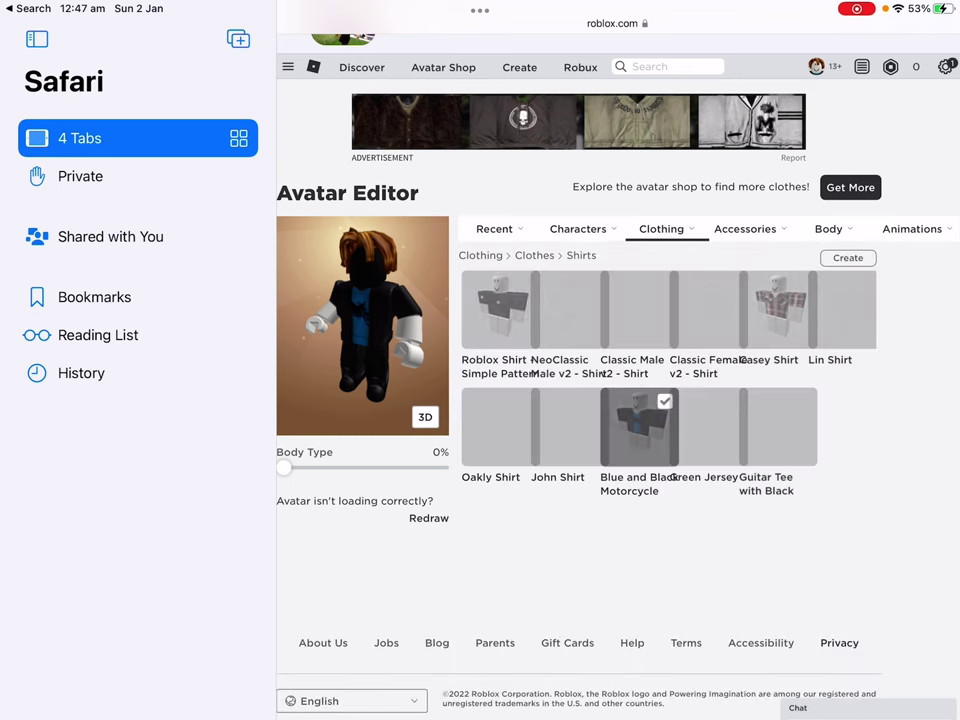
click(661, 228)
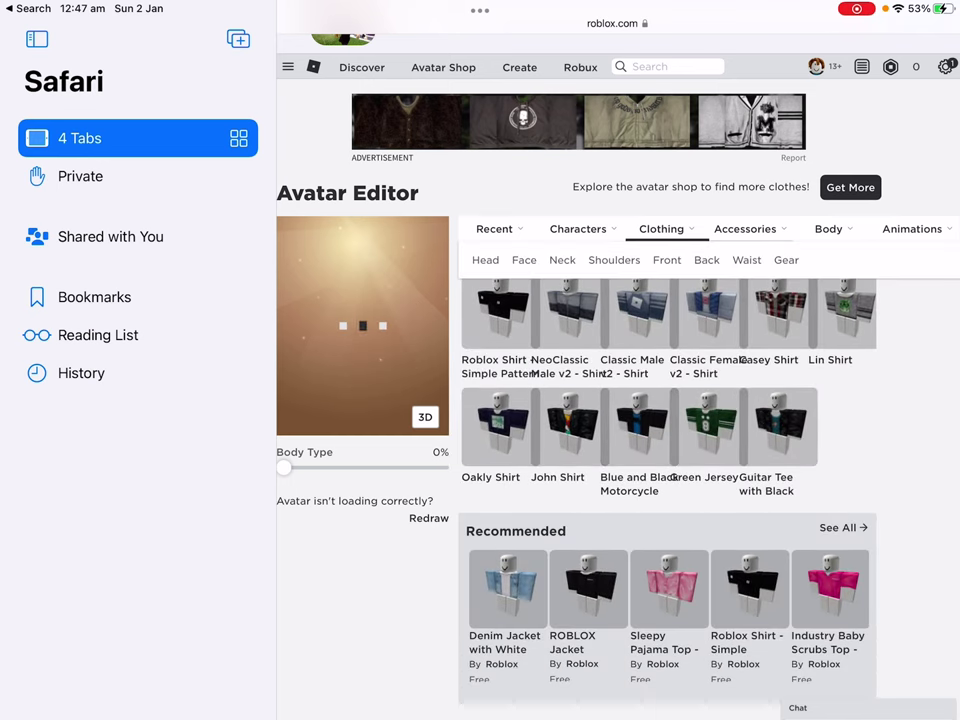
click(682, 267)
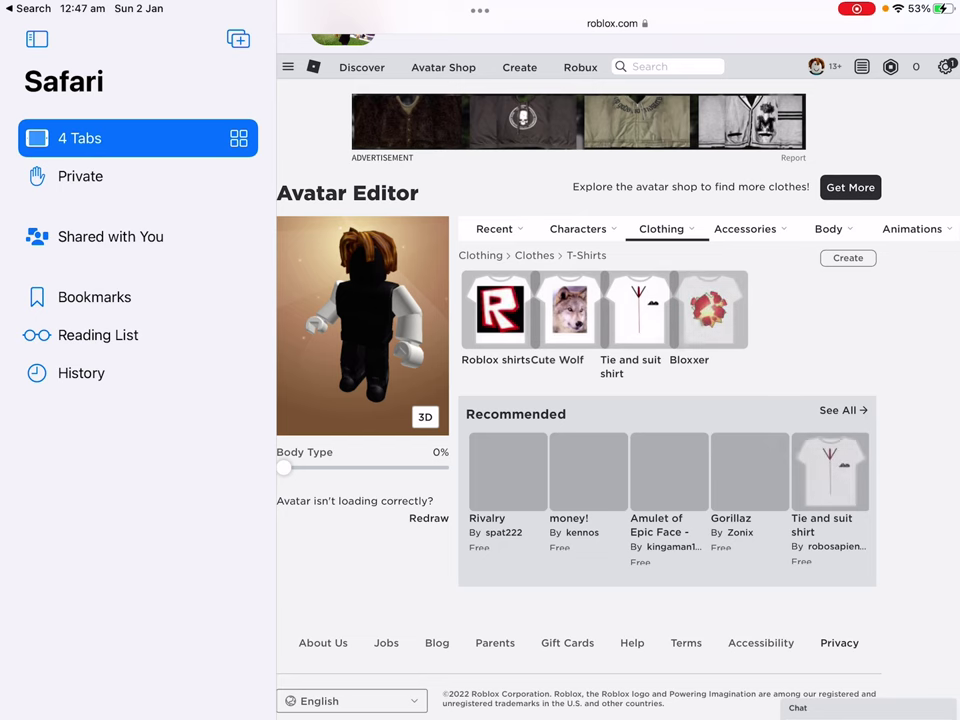
click(499, 310)
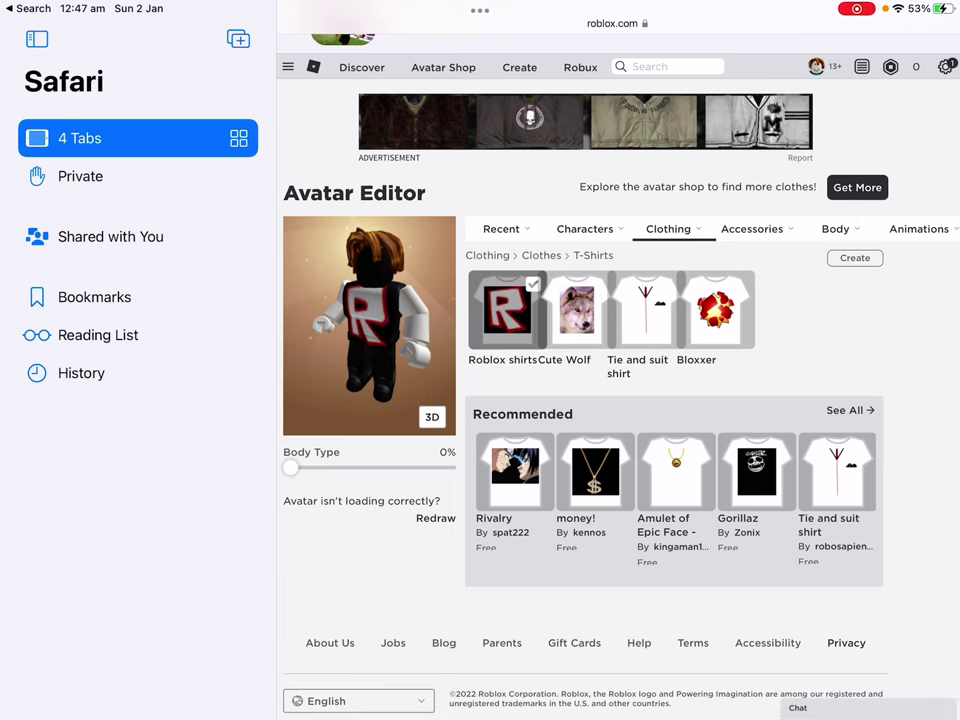
click(752, 229)
click(836, 229)
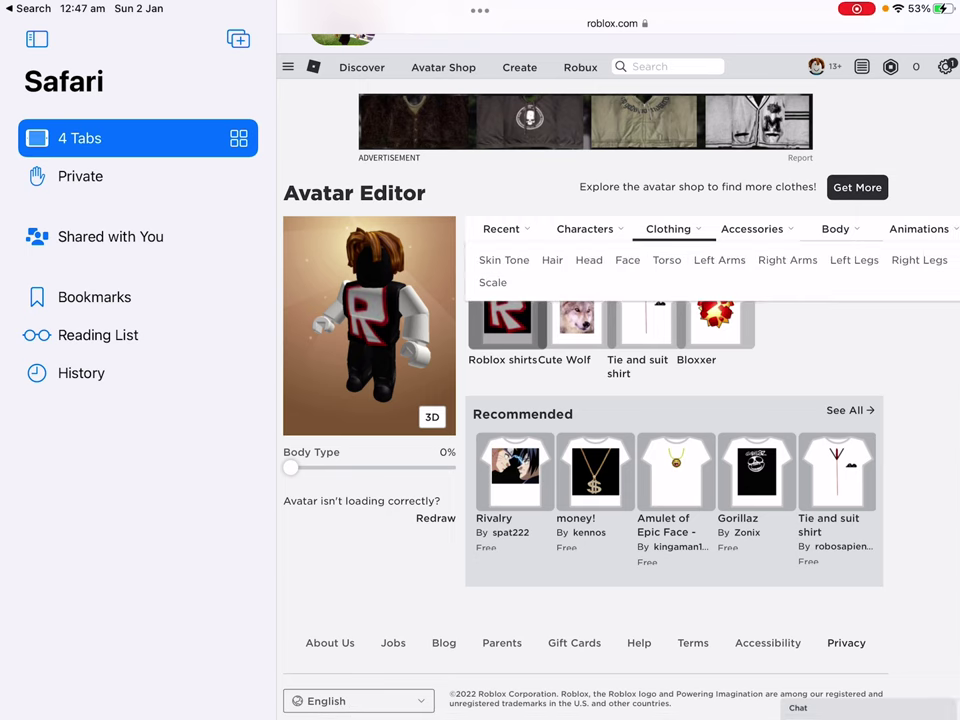
Remove the Man Head and Man Torso from the avatar
click(589, 260)
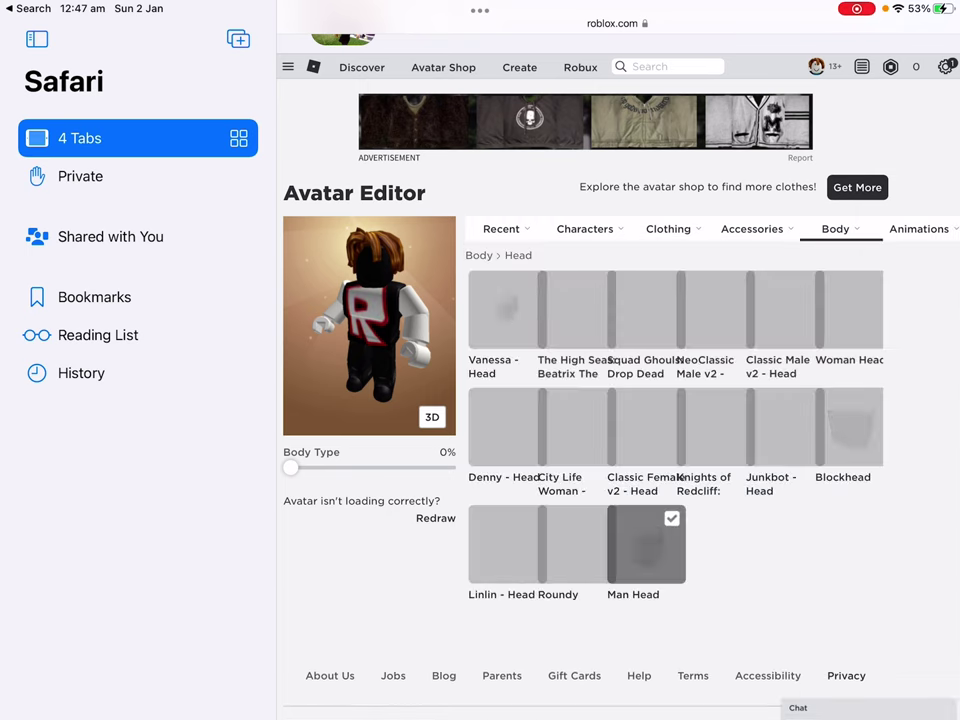
click(646, 545)
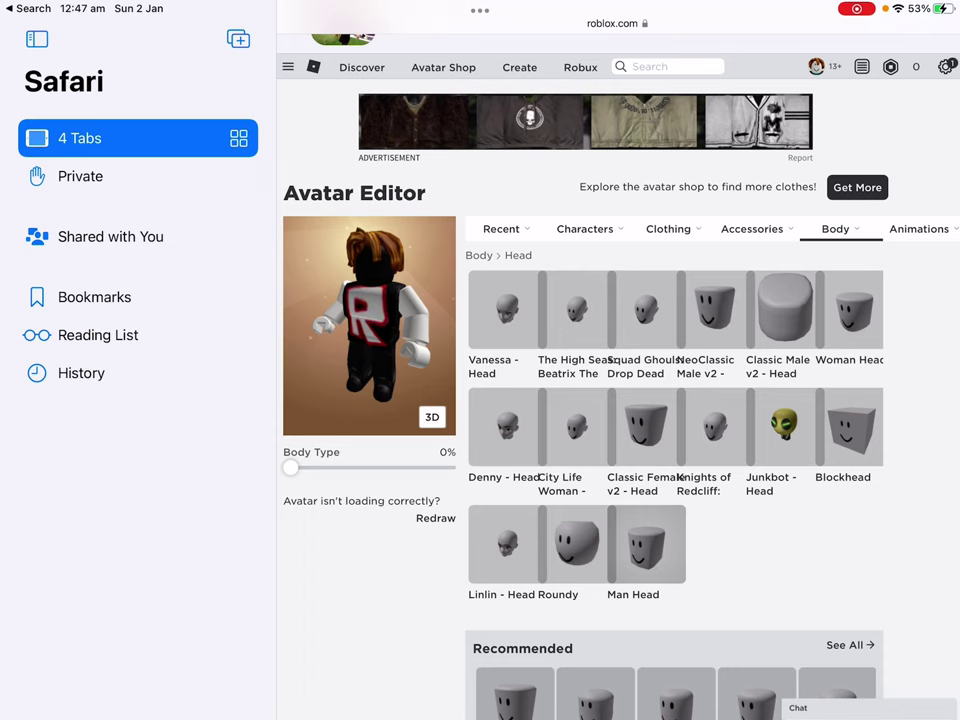
click(835, 229)
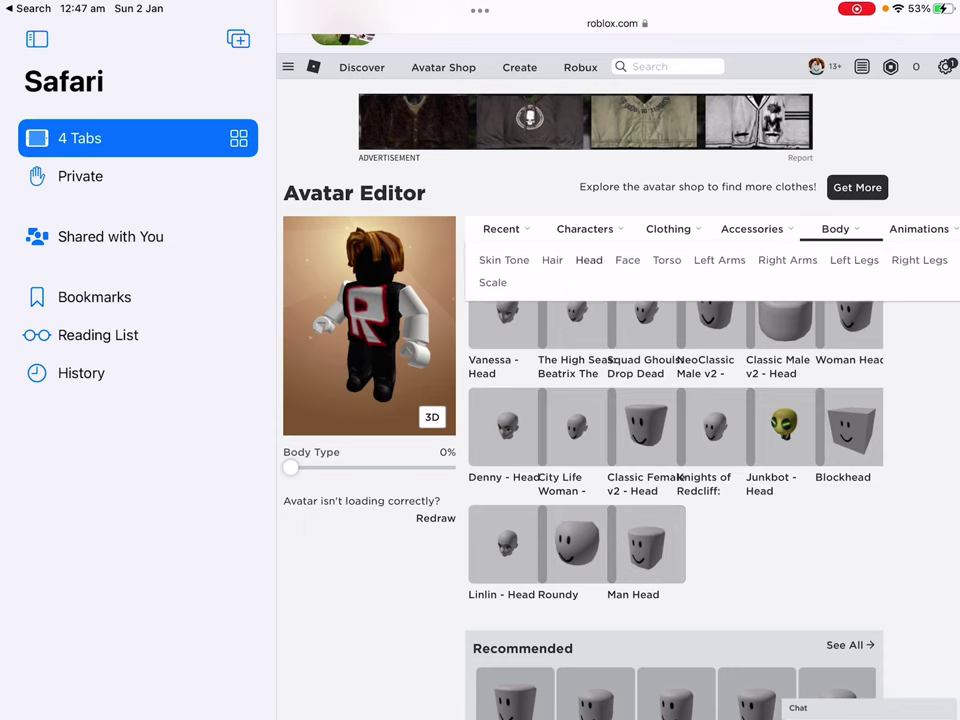
click(627, 260)
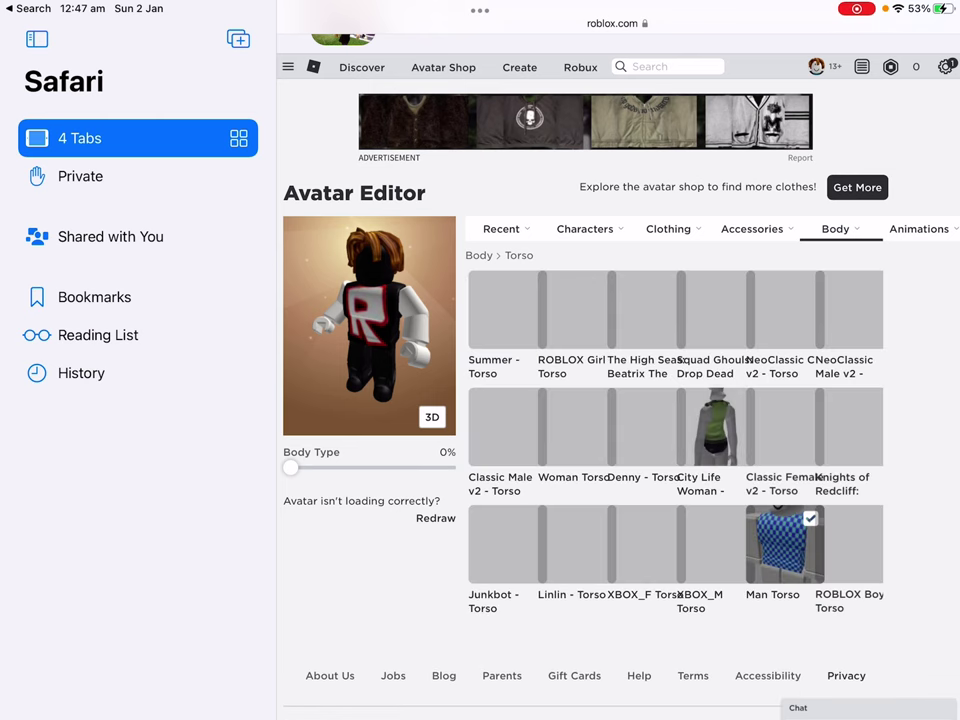
click(783, 545)
Remove the Man Left Arm and Man Right Arm
click(835, 229)
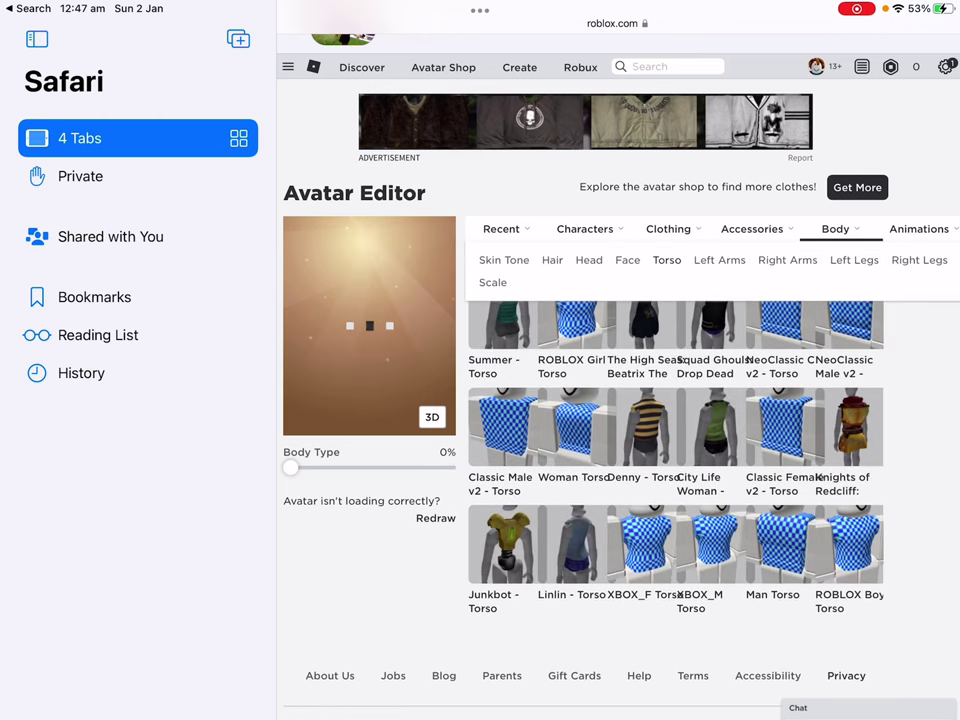
click(719, 260)
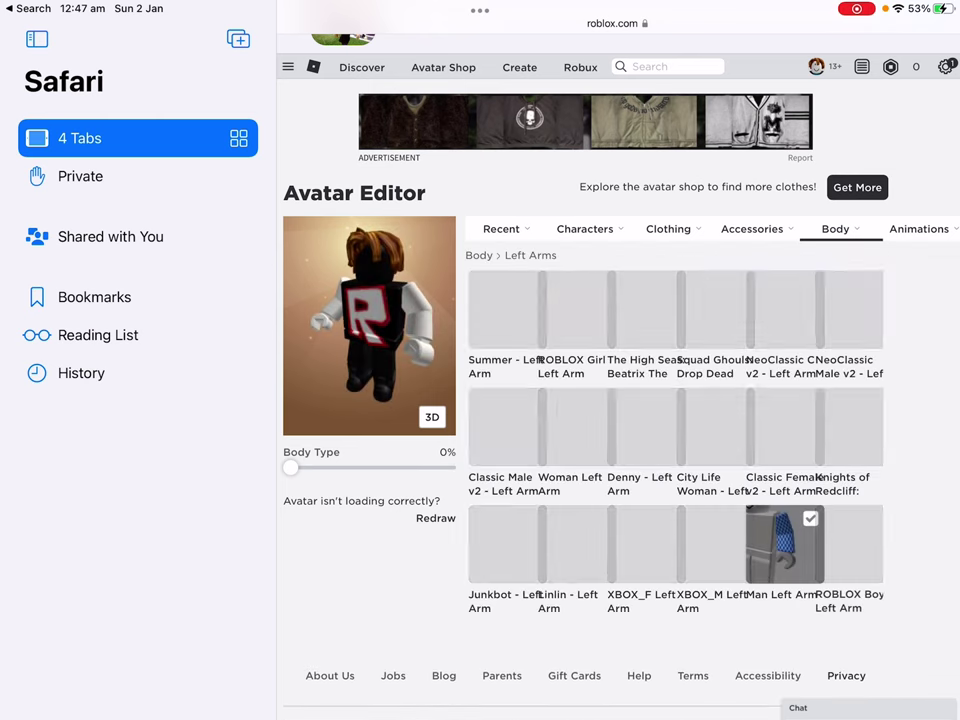
click(783, 545)
click(835, 229)
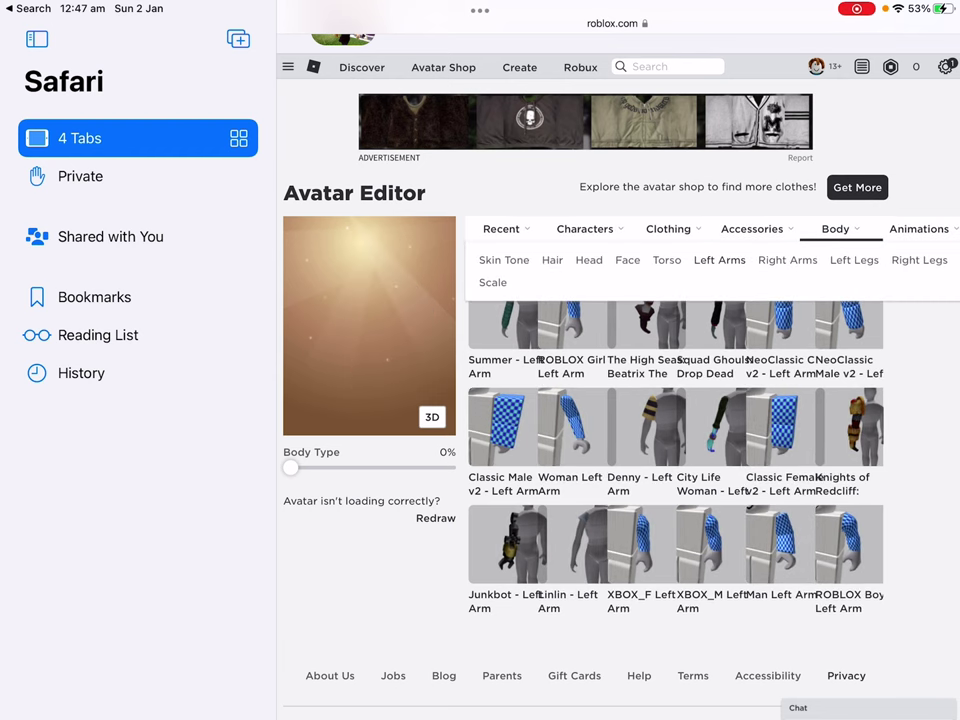
click(787, 260)
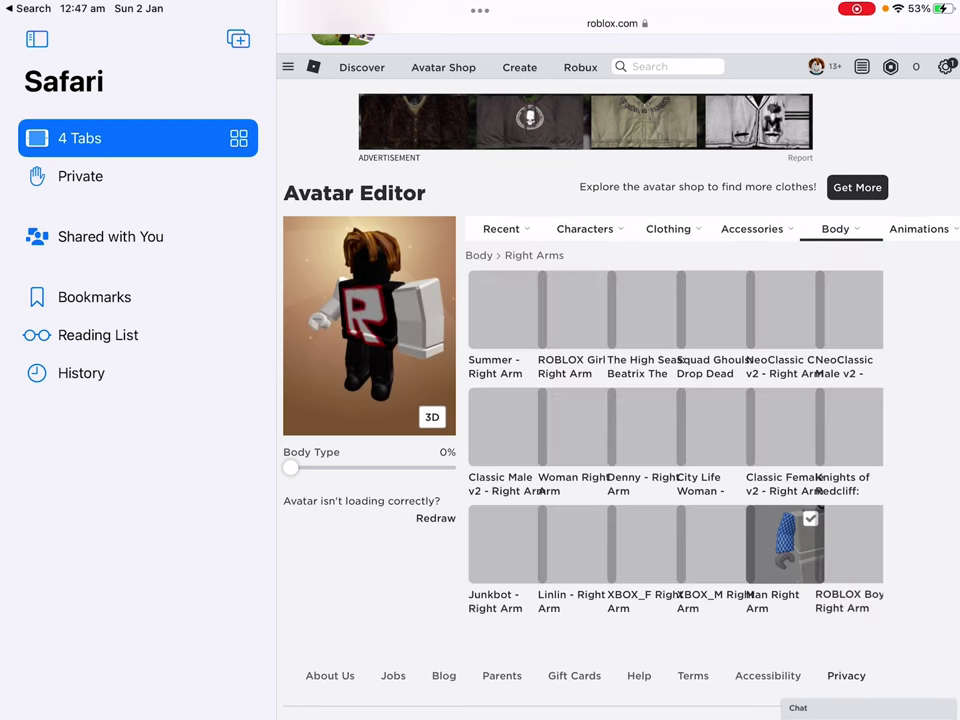
click(772, 545)
Remove the Man Left Leg and Man Right Leg
click(835, 229)
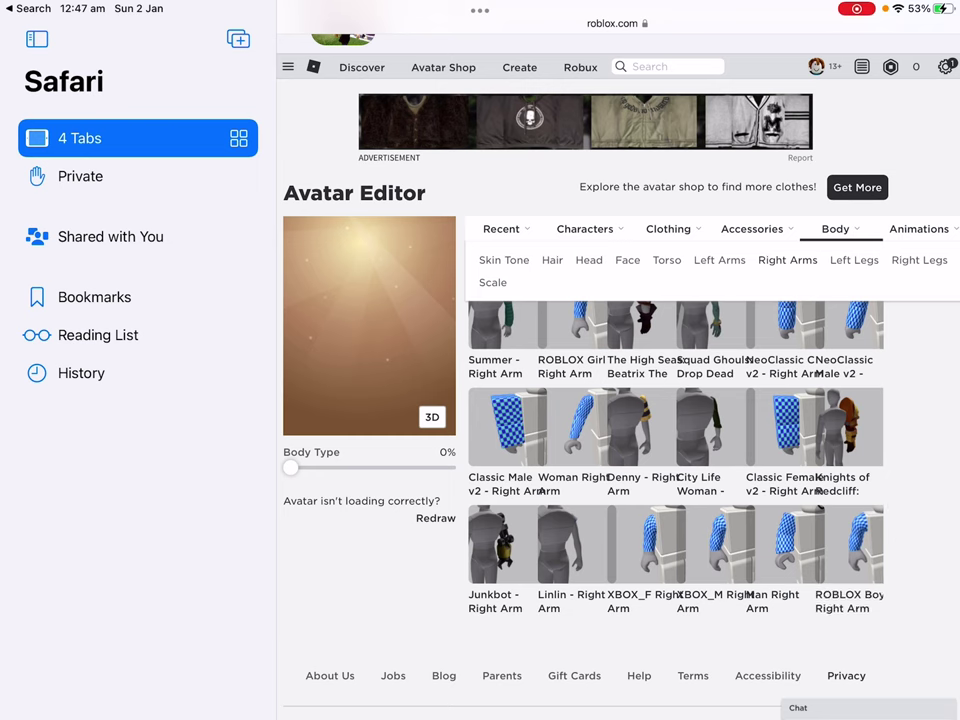
click(851, 259)
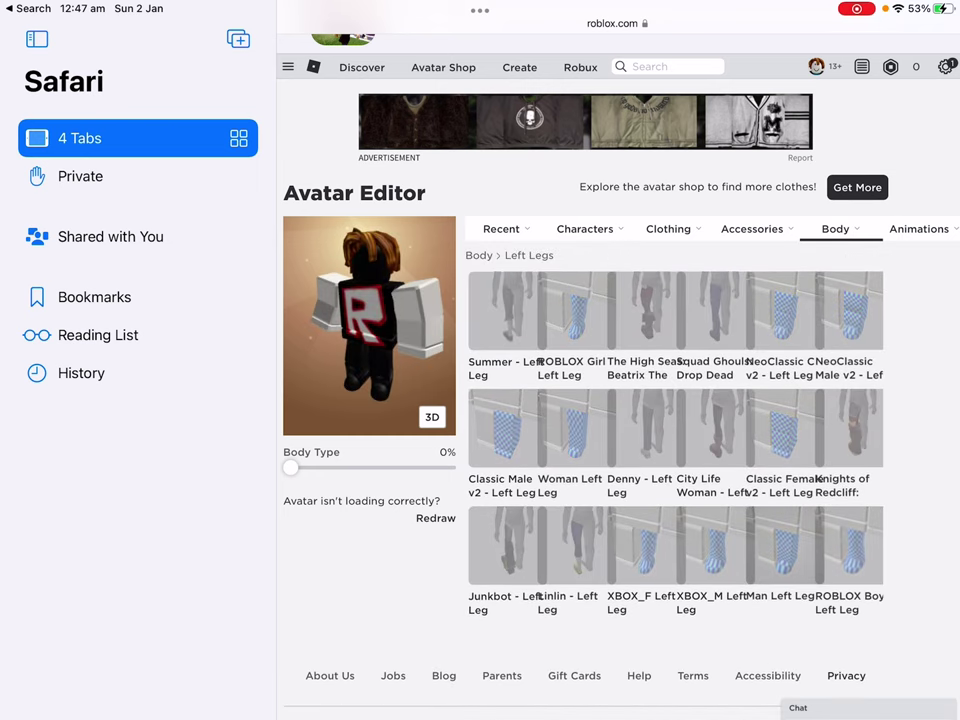
click(780, 545)
click(835, 229)
click(919, 260)
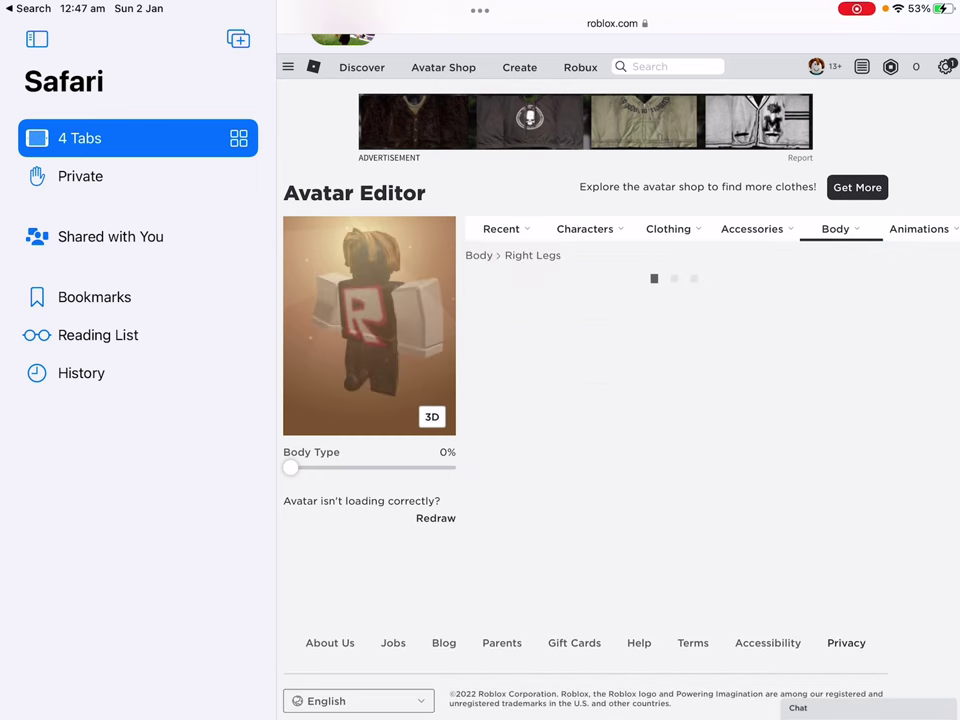
click(784, 545)
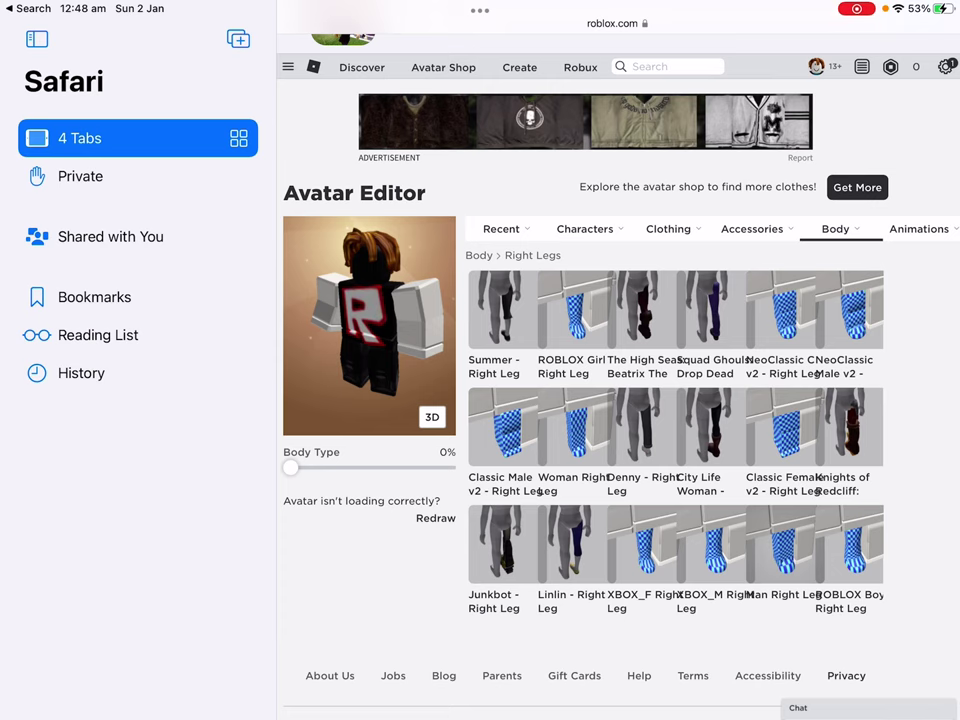
click(835, 228)
Give the right leg black skin in the advanced skin tone options
click(491, 281)
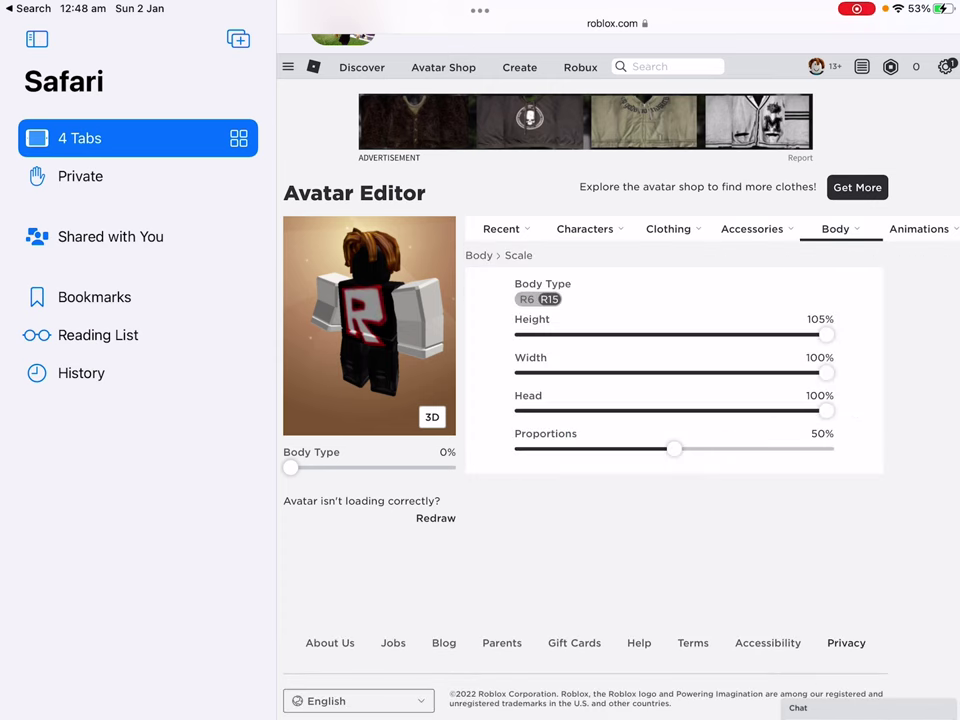
click(835, 228)
click(499, 259)
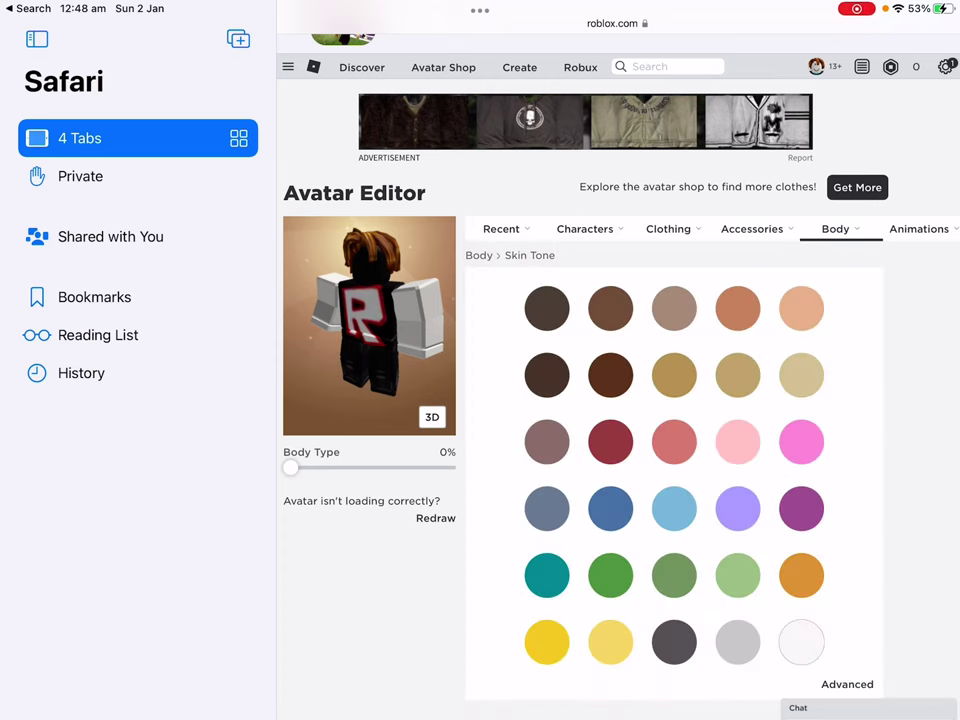
click(847, 684)
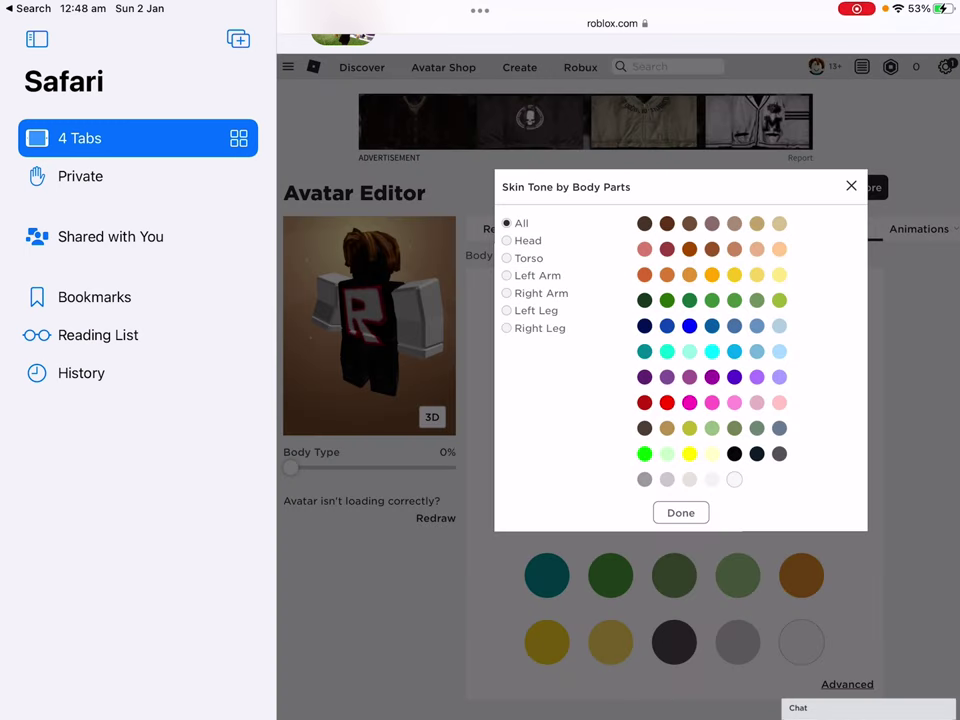
click(506, 328)
click(506, 275)
Give the left arm black skin and confirm the changes
click(734, 453)
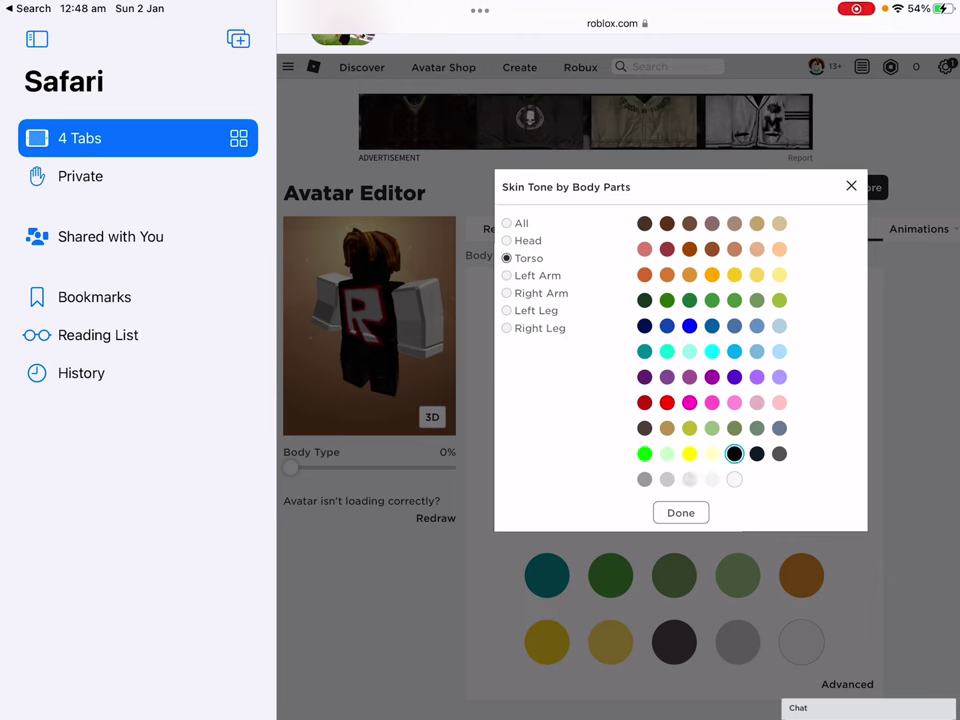
click(506, 240)
click(506, 275)
click(734, 453)
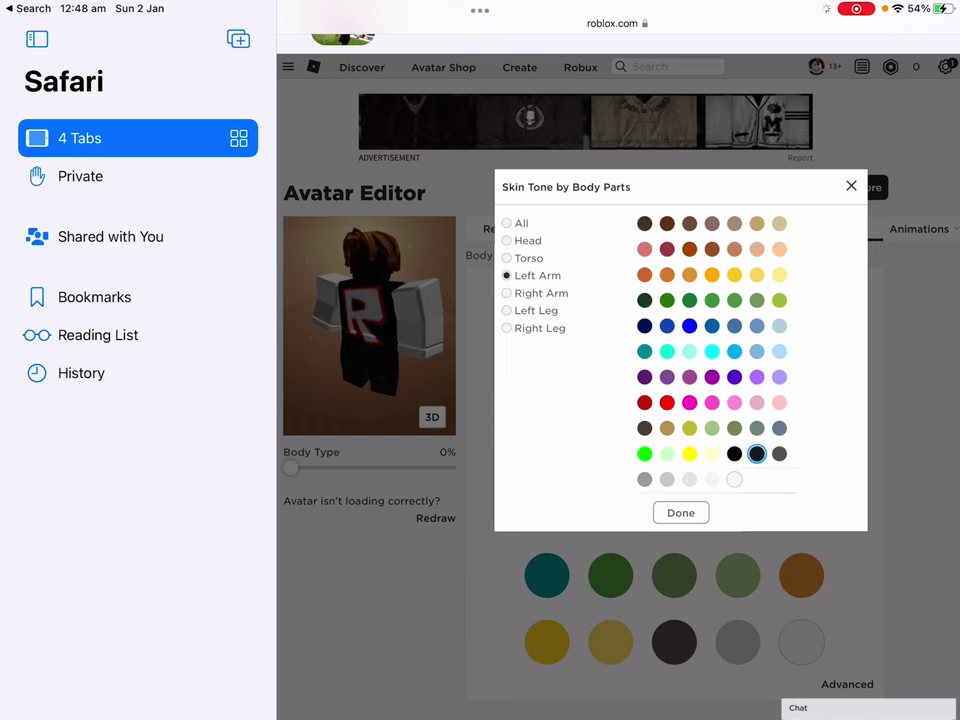
click(680, 512)
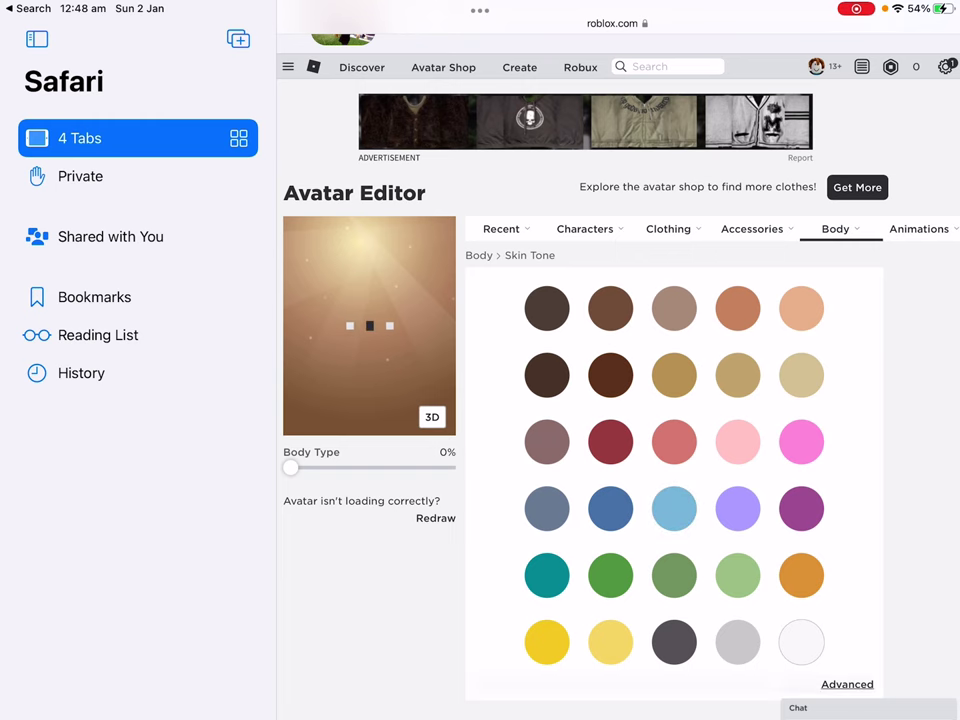
Set all body parts to black skin, recolour the right arm, and confirm
click(847, 684)
click(644, 428)
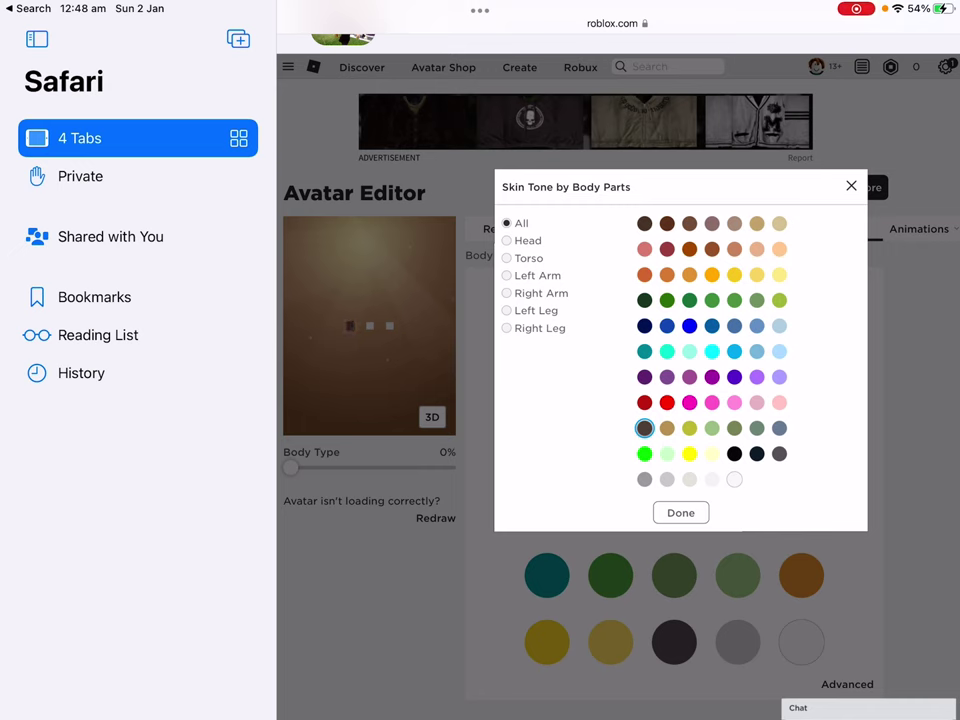
click(734, 453)
click(506, 275)
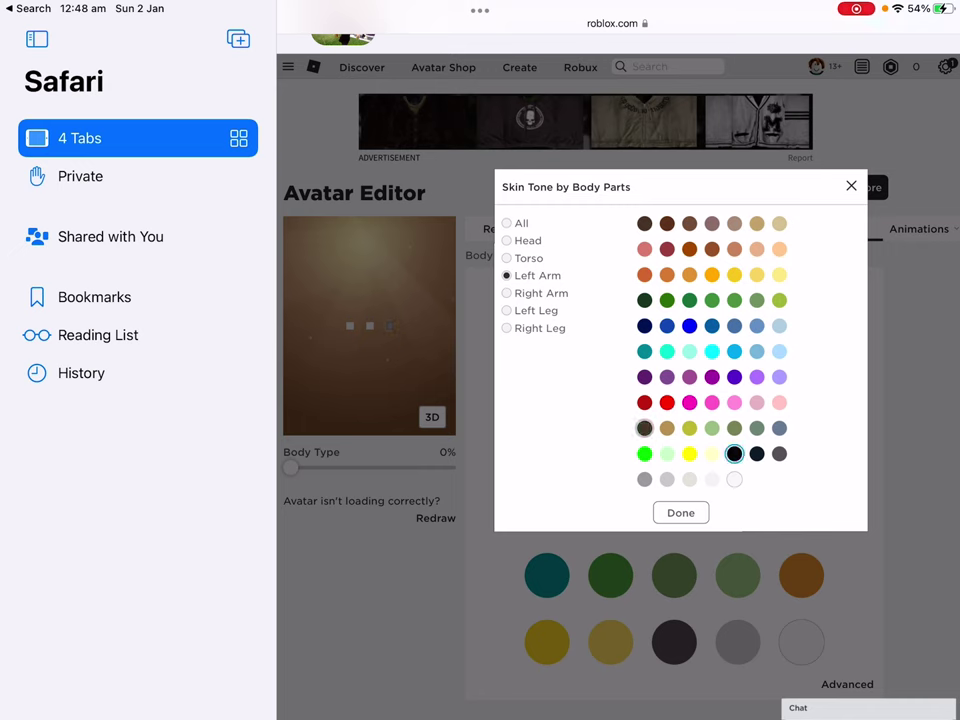
click(506, 293)
click(644, 453)
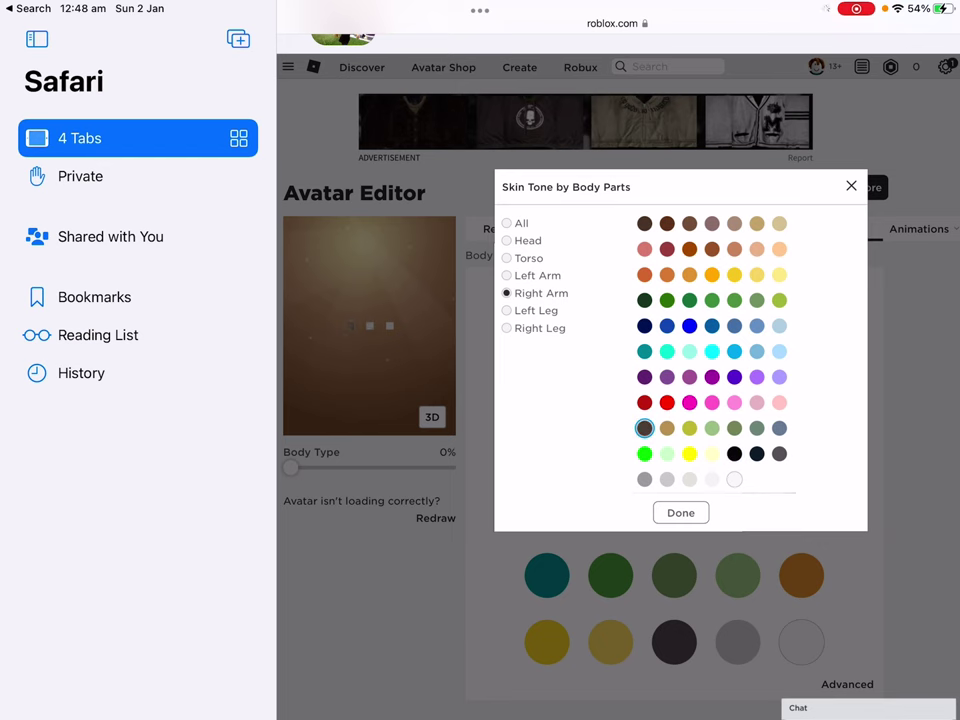
click(680, 512)
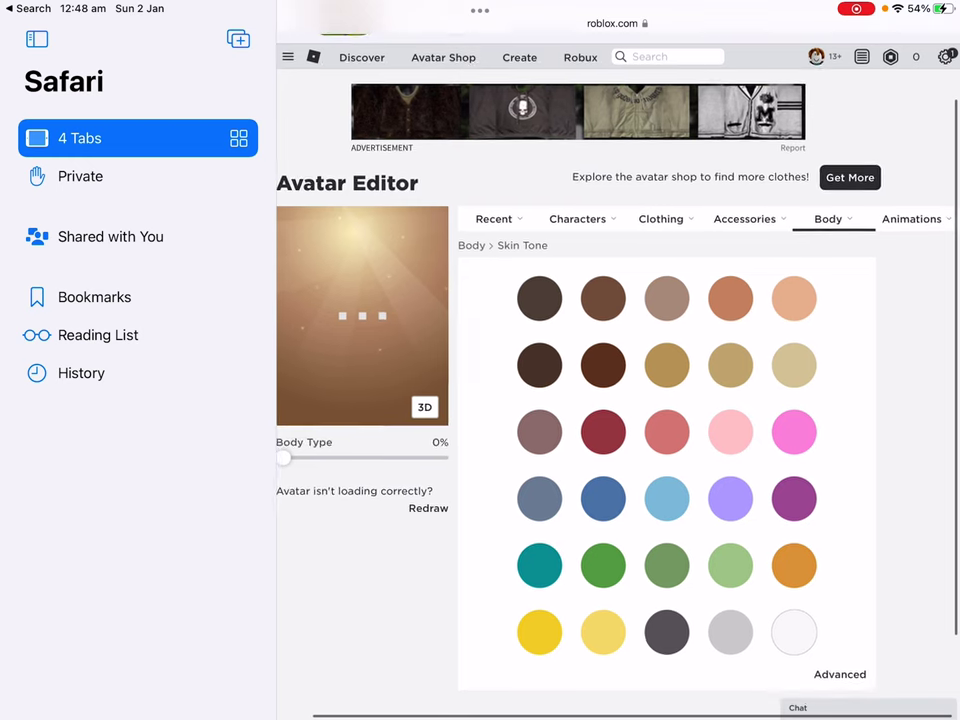
scroll(620, 400, down, 2)
scroll(620, 400, up, 2)
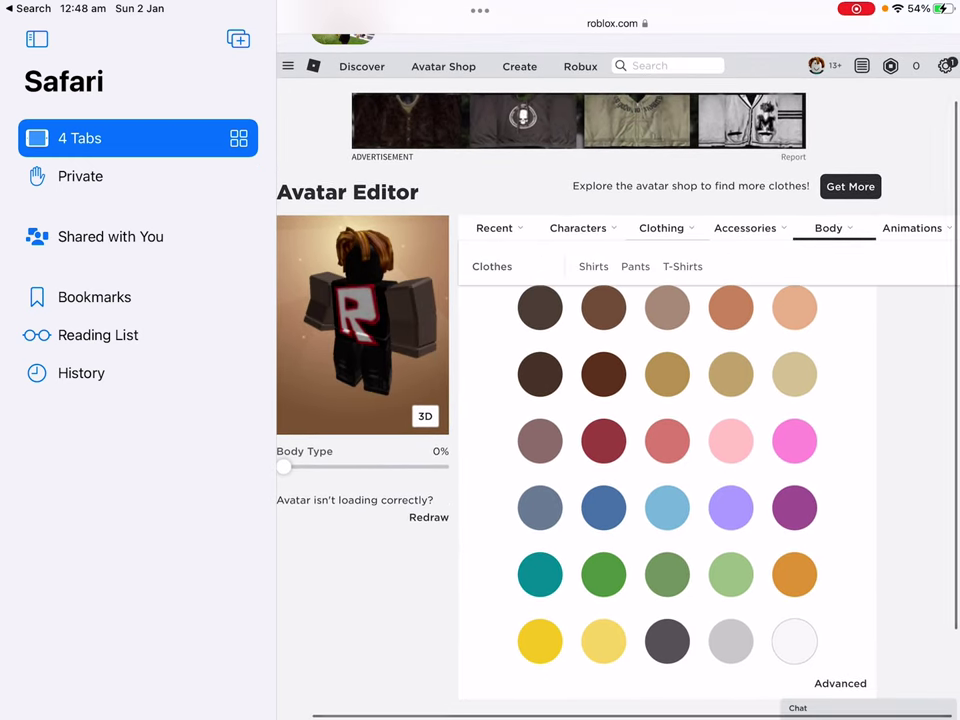
Unequip Pal Hair from the hair list, leaving a bare black head
click(745, 228)
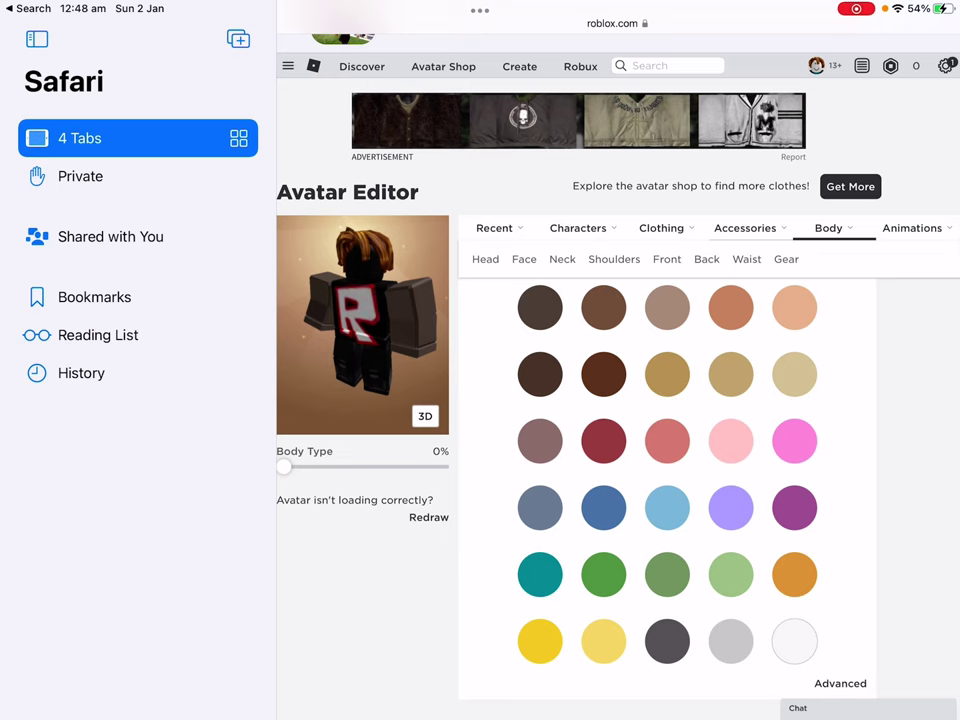
click(828, 228)
click(545, 259)
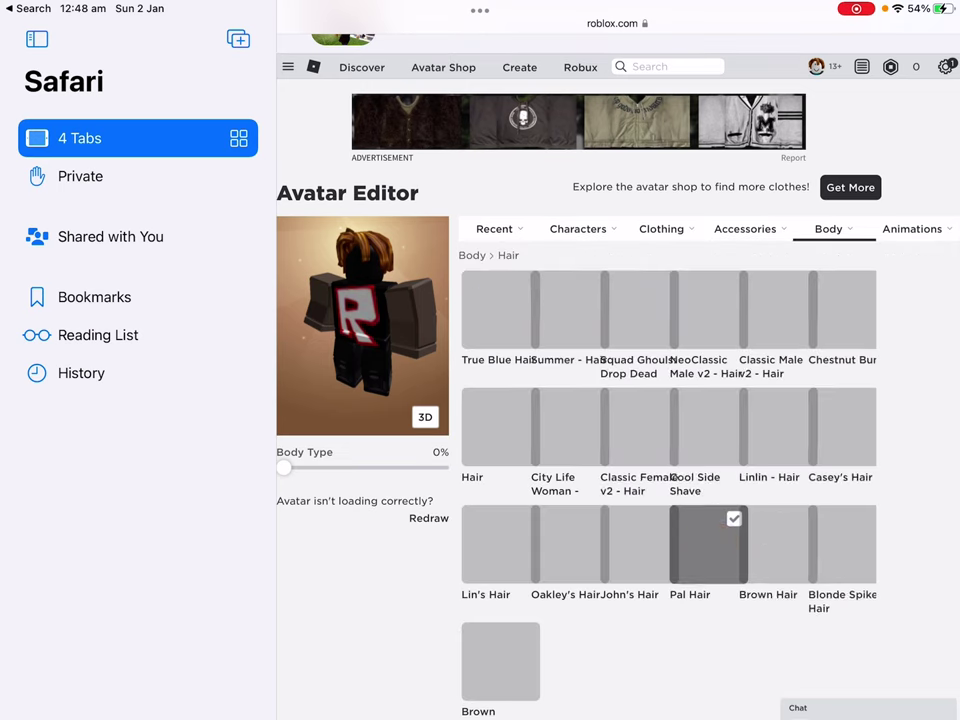
click(708, 544)
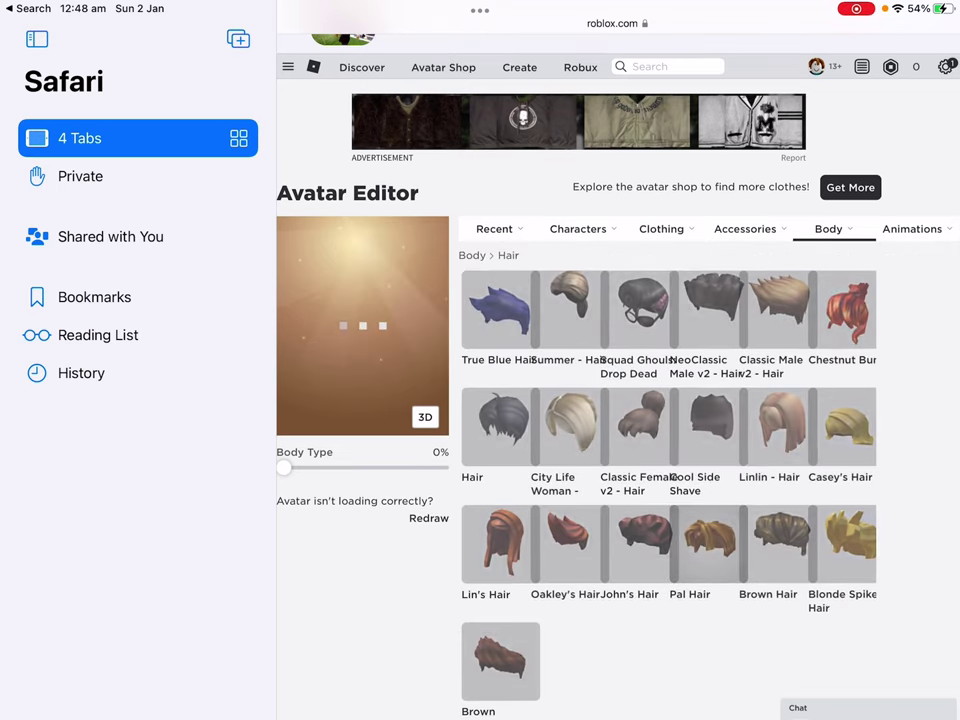
click(828, 228)
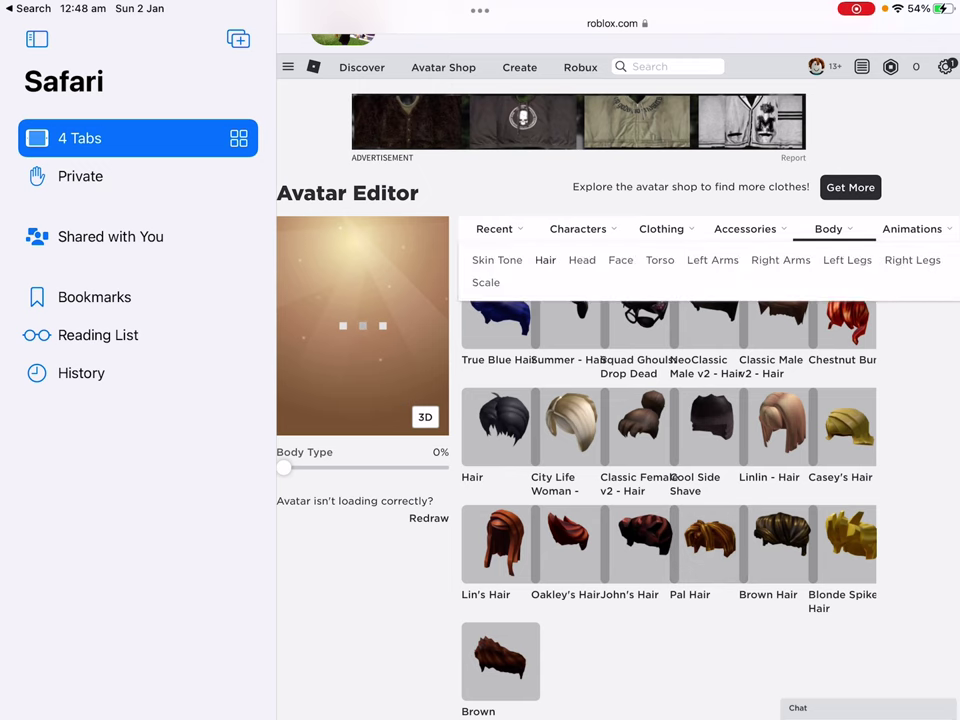
click(745, 228)
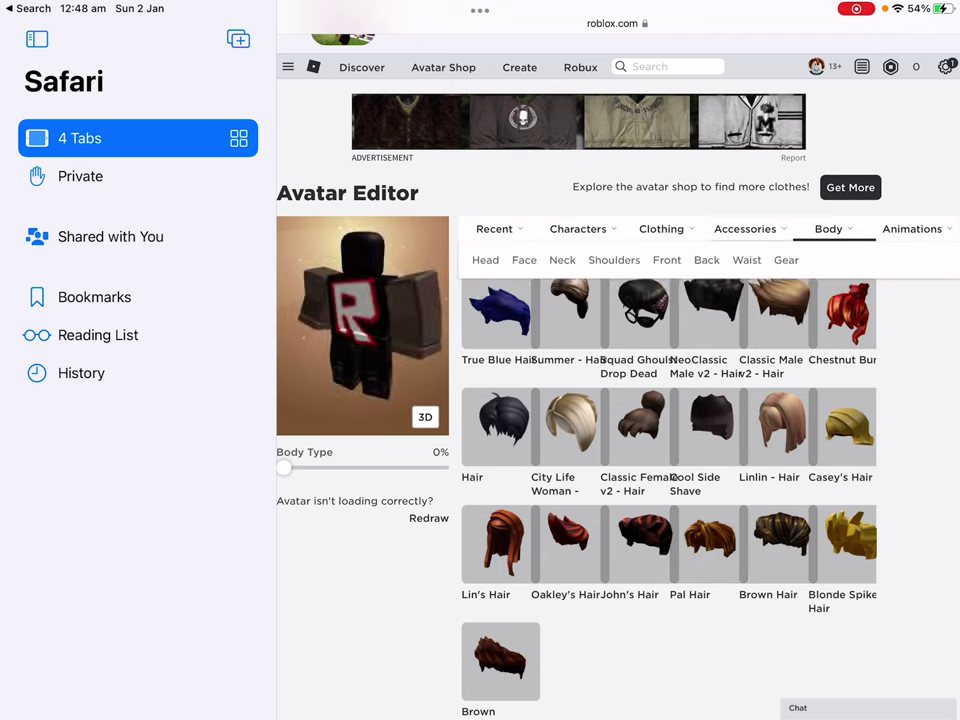
Equip the ROBLOX 'R' Baseball Cap from the head accessories list
click(485, 260)
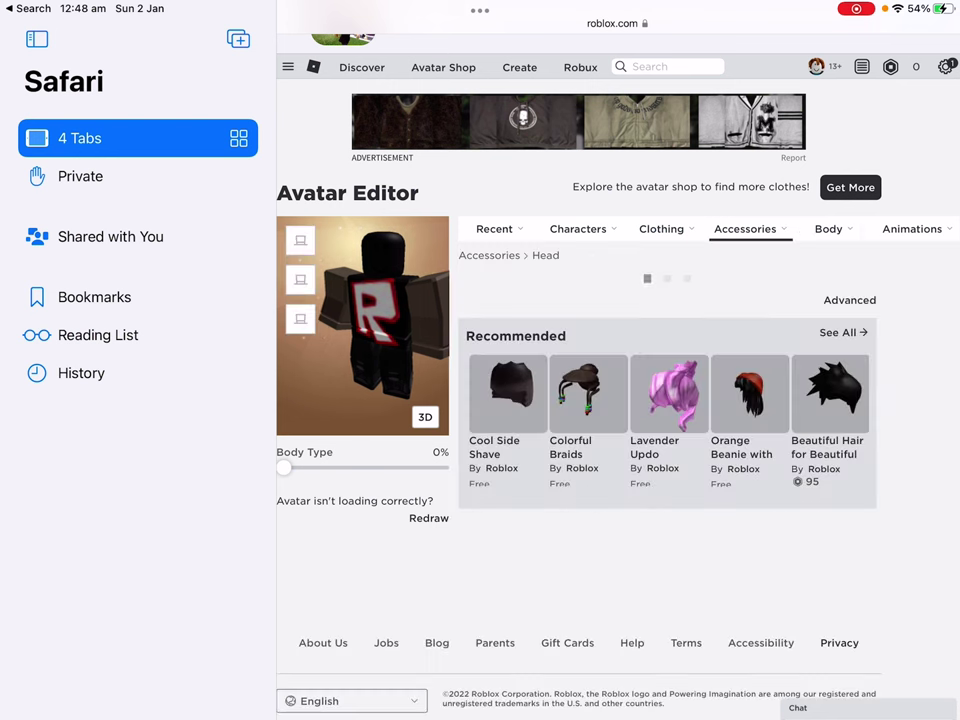
click(497, 310)
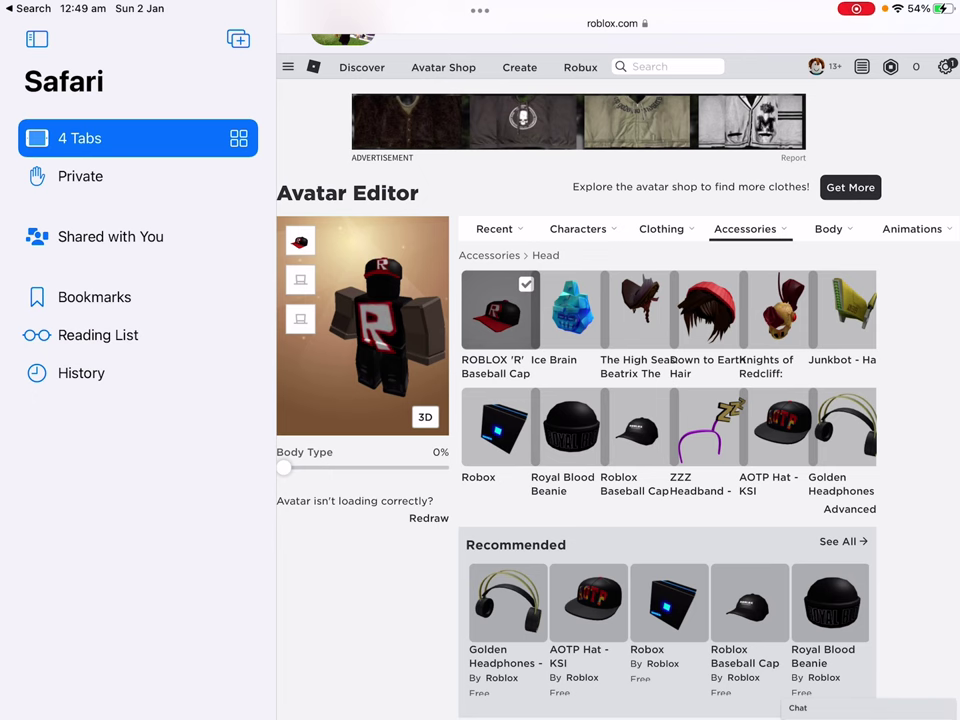
scroll(618, 400, down, 3)
scroll(618, 400, up, 5)
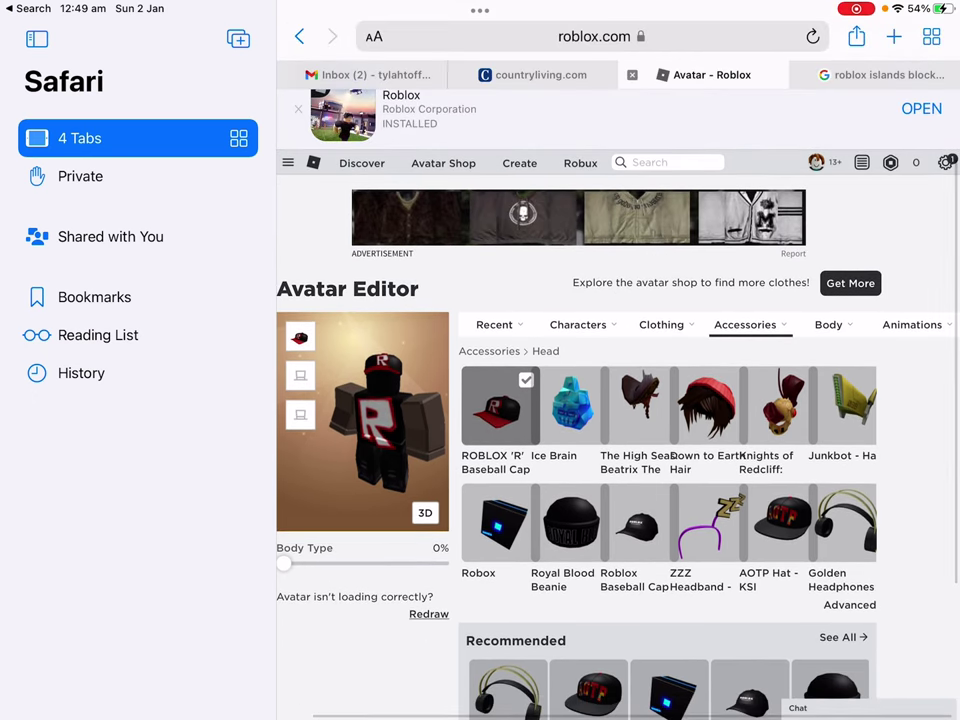
scroll(618, 400, down, 1)
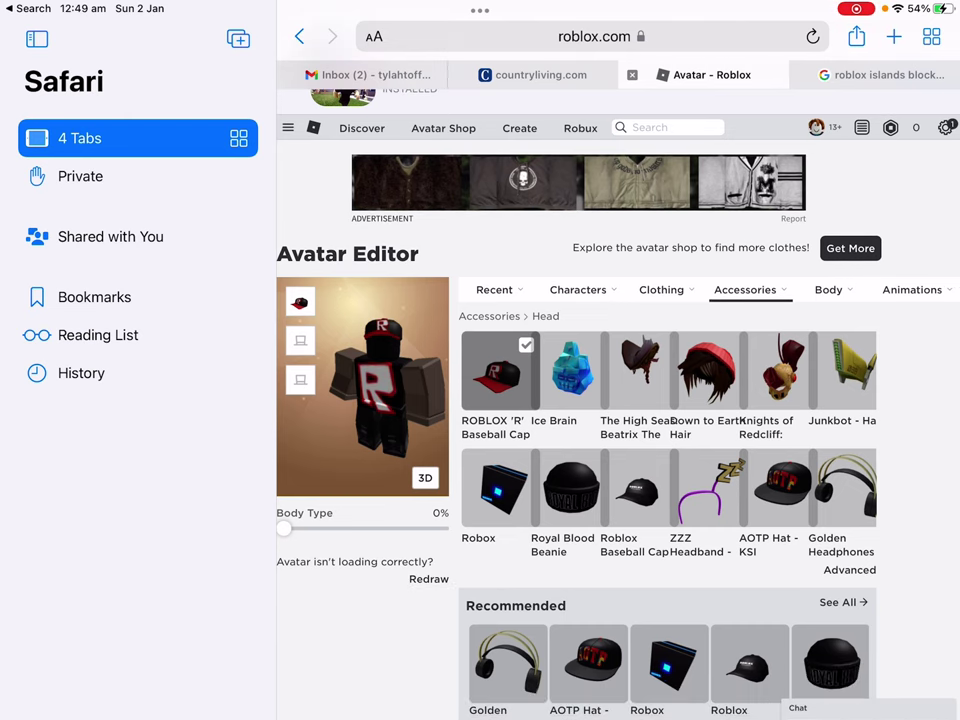
scroll(618, 400, down, 1)
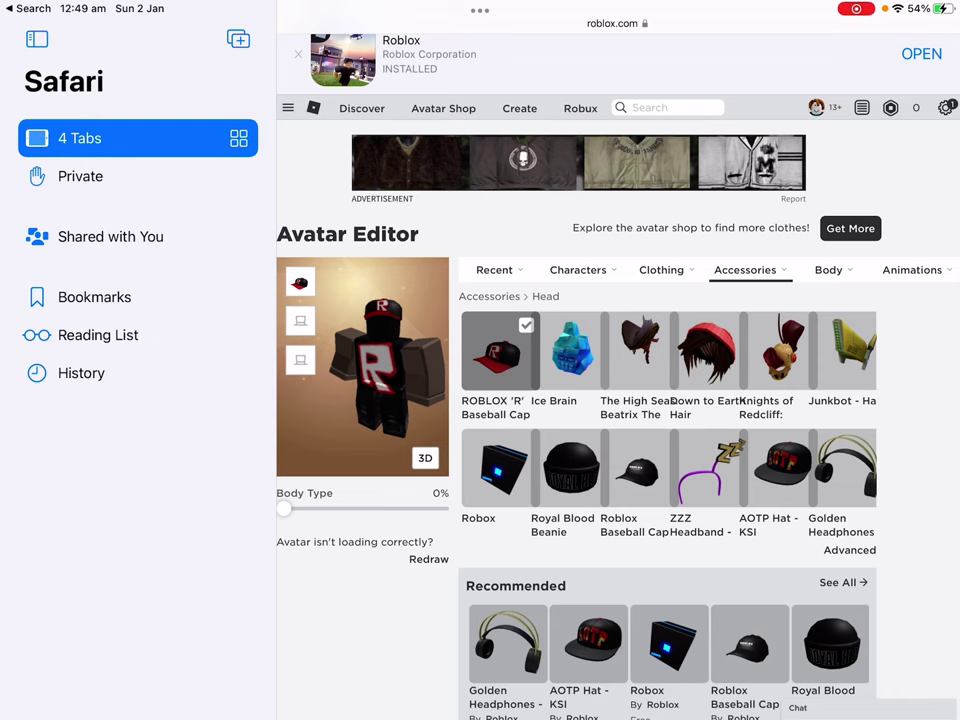
scroll(620, 400, up, 3)
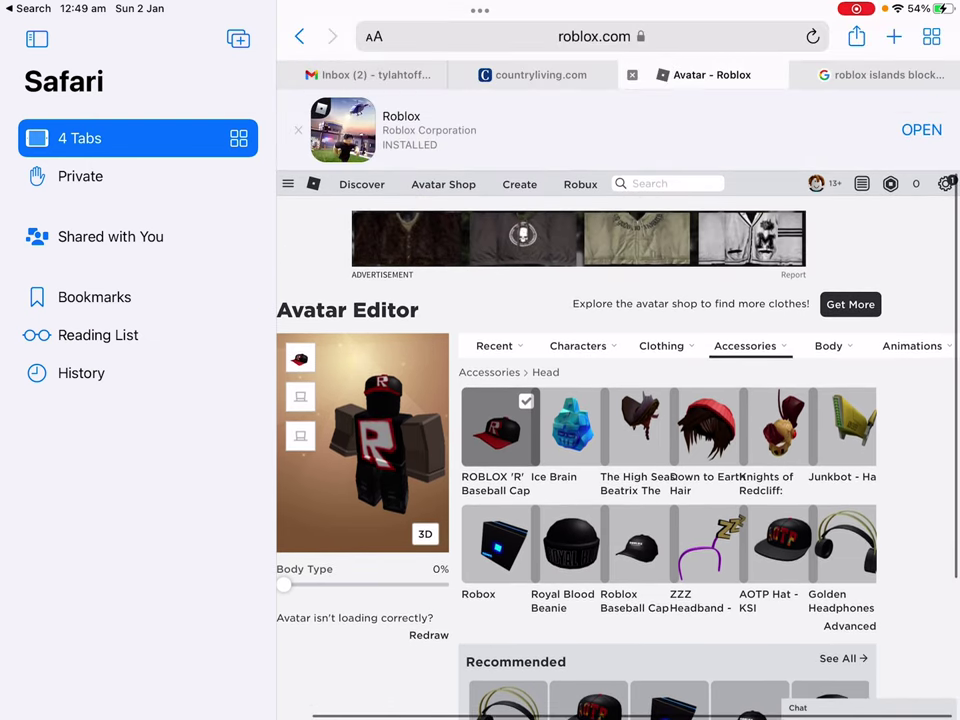